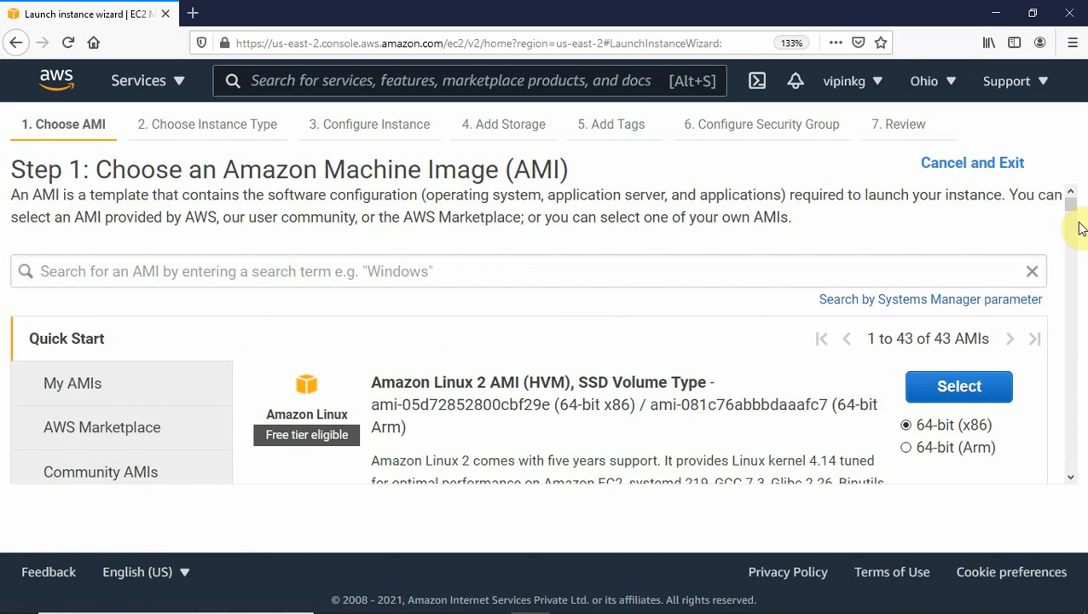
- Select the 64-bit (x86) Amazon Linux 2 AMI (HVM), SSD Volume Type, and proceed with the t2.micro instance type
click(1071, 478)
click(1071, 478)
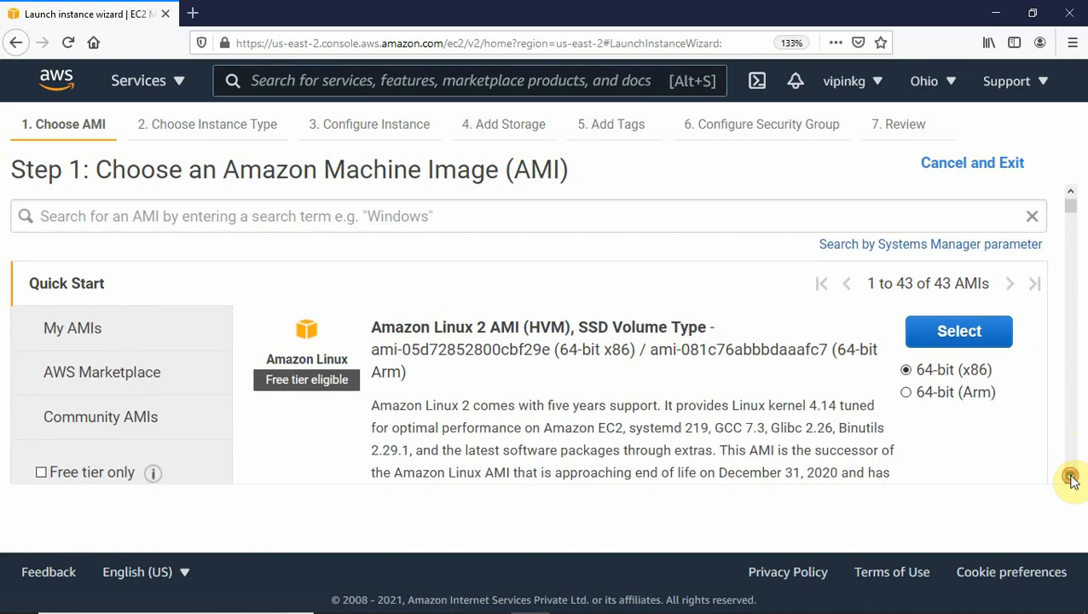
click(1072, 478)
click(1072, 478)
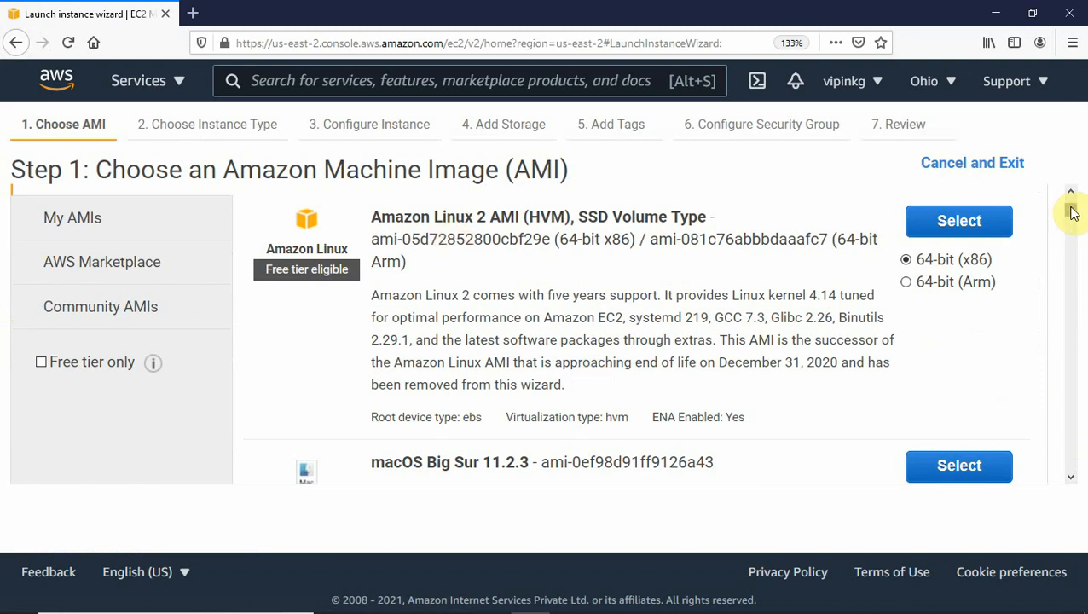
mouse_move(1071, 211)
mouse_down()
mouse_move(1073, 424)
mouse_move(1070, 202)
mouse_move(1064, 211)
mouse_up()
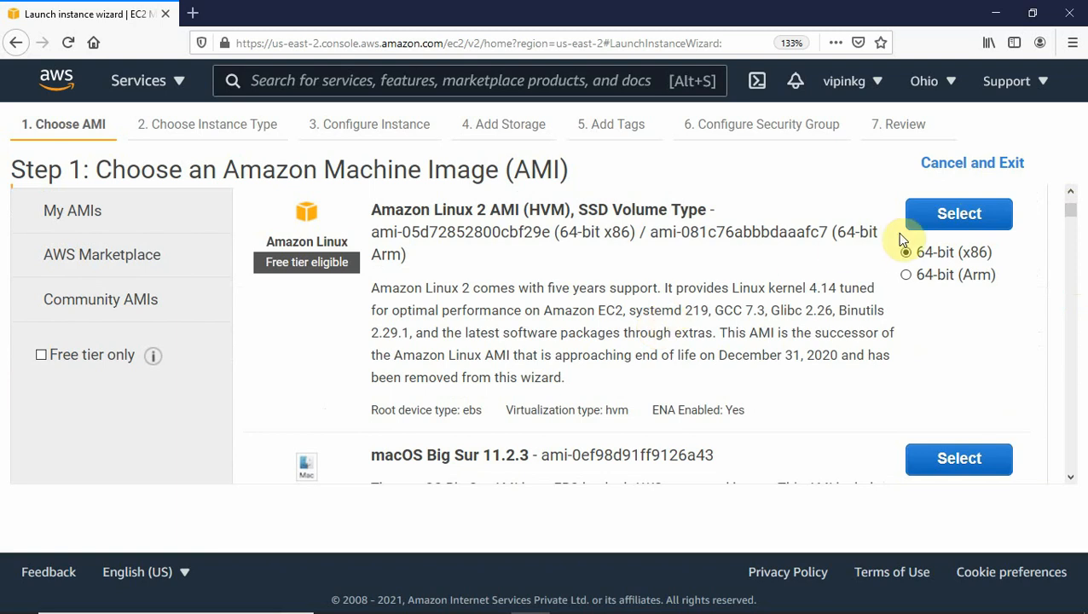
click(947, 220)
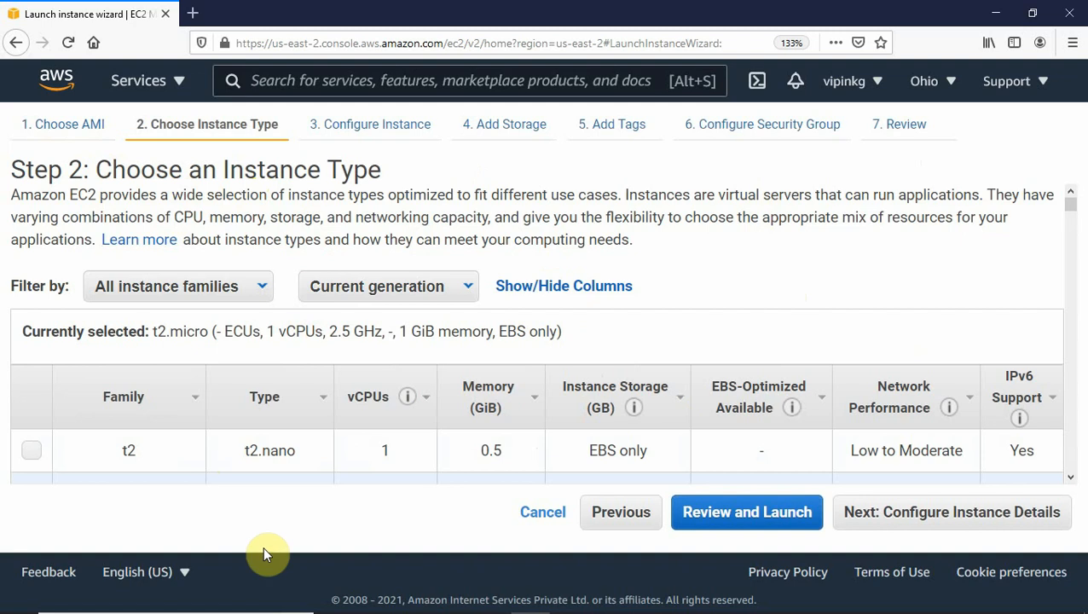
key(ctrl+minus)
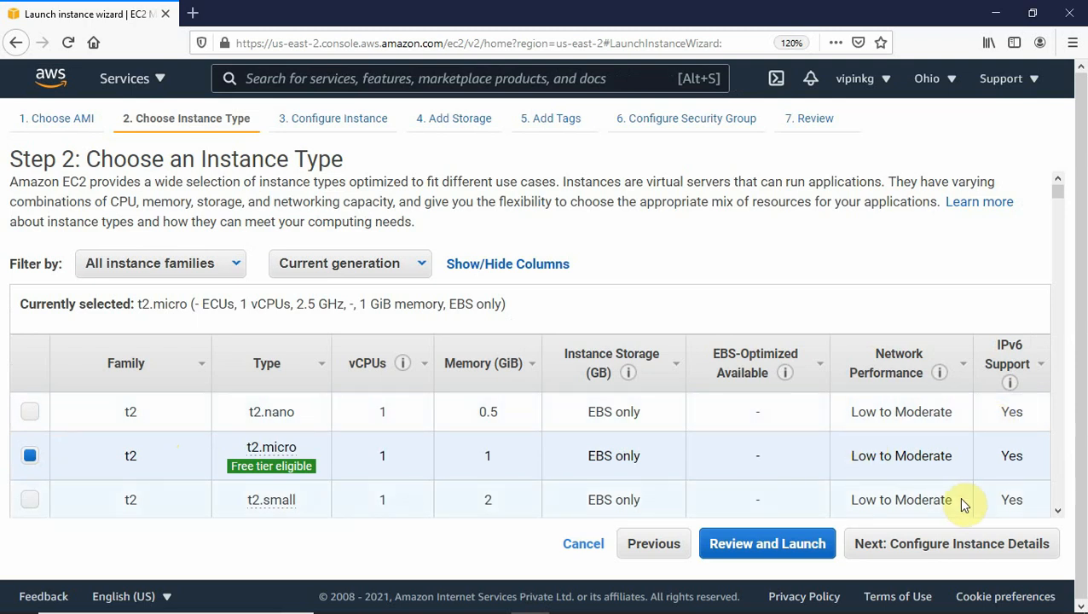
click(931, 550)
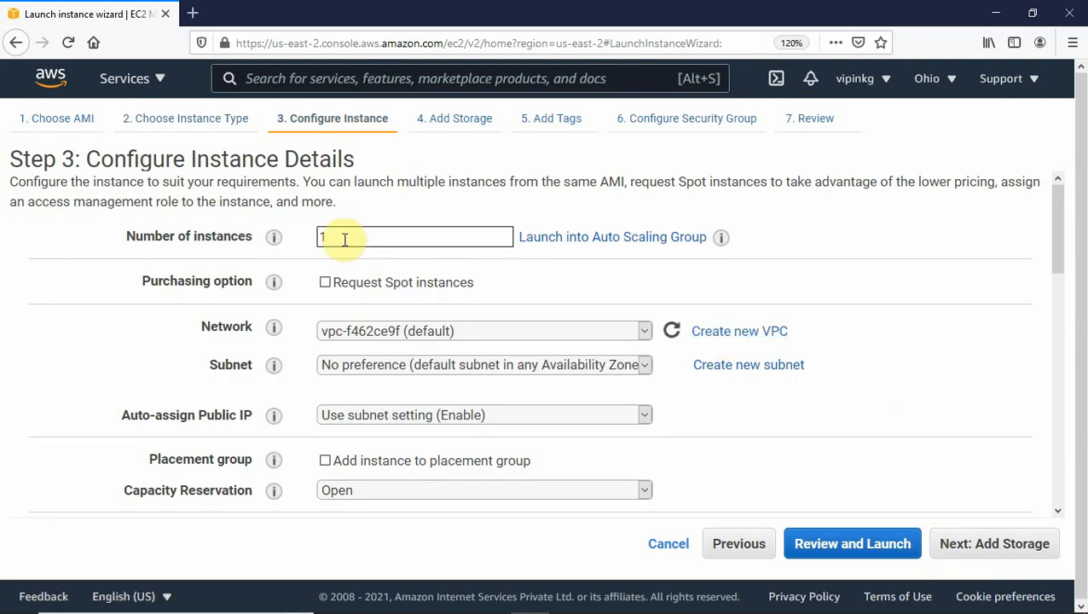
- Set the instance's network to the ourvpc VPC and enable auto-assignment of a public IP
click(380, 334)
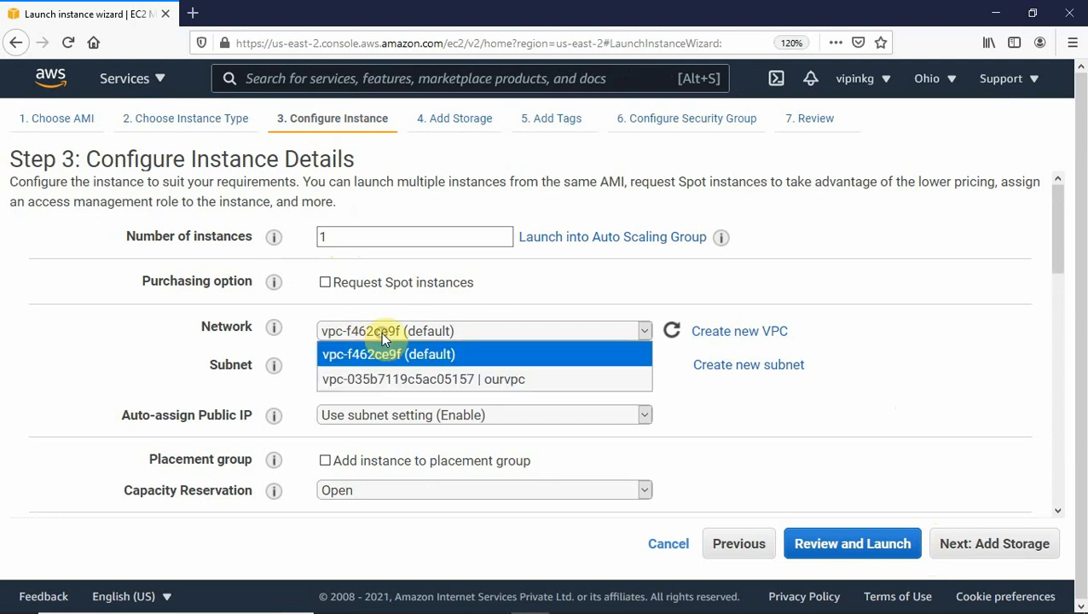
click(425, 382)
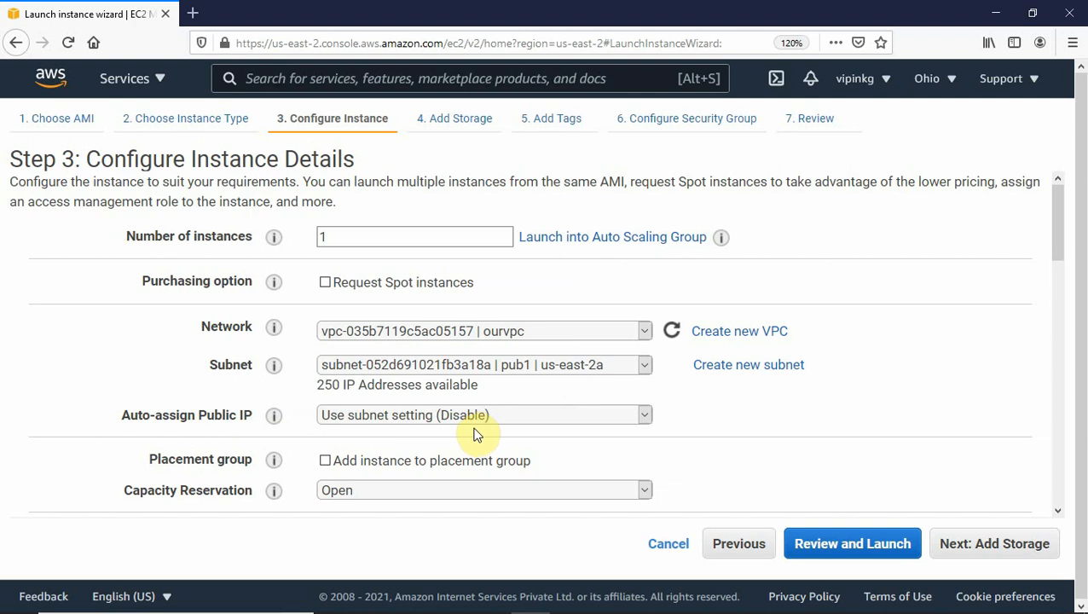
click(644, 418)
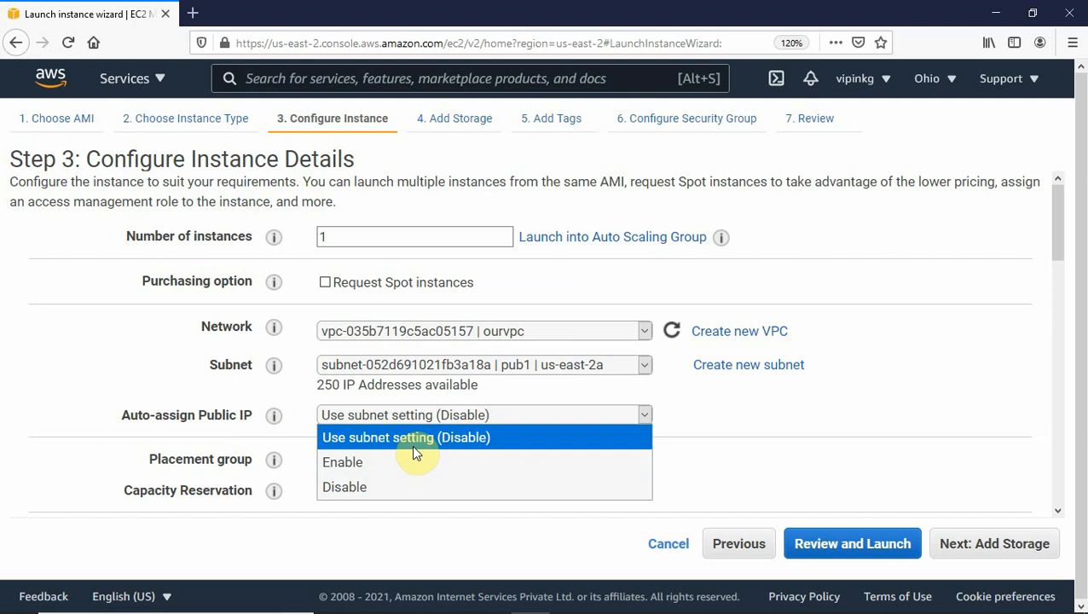
click(365, 463)
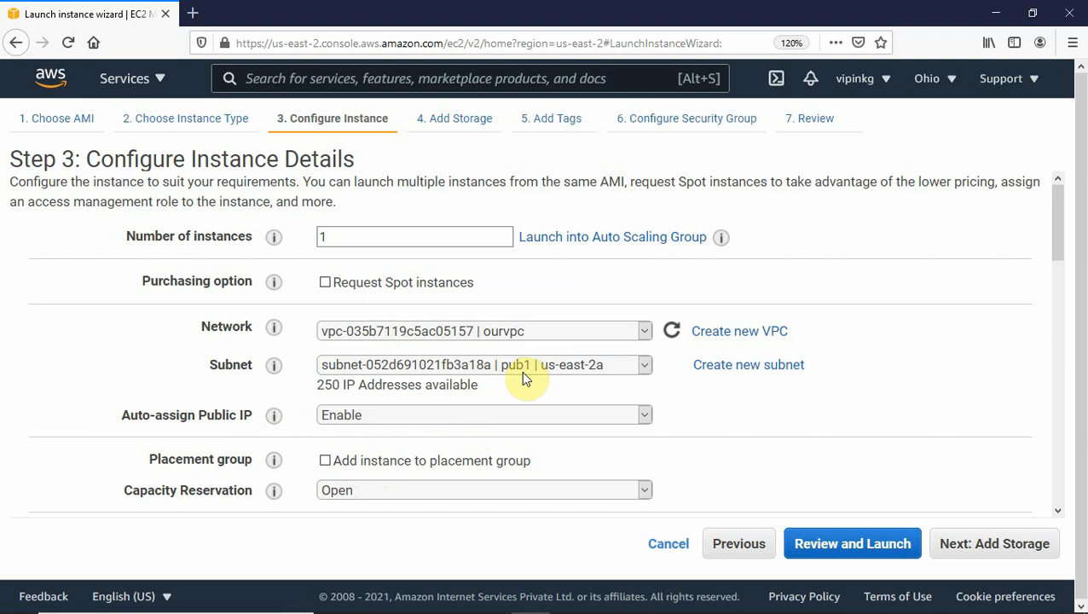
- Paste the user data script that enables and starts httpd and writes "Web Server Running in Public Subnet" to index.html, and proceed to storage
drag(1059, 239, 1049, 503)
click(429, 437)
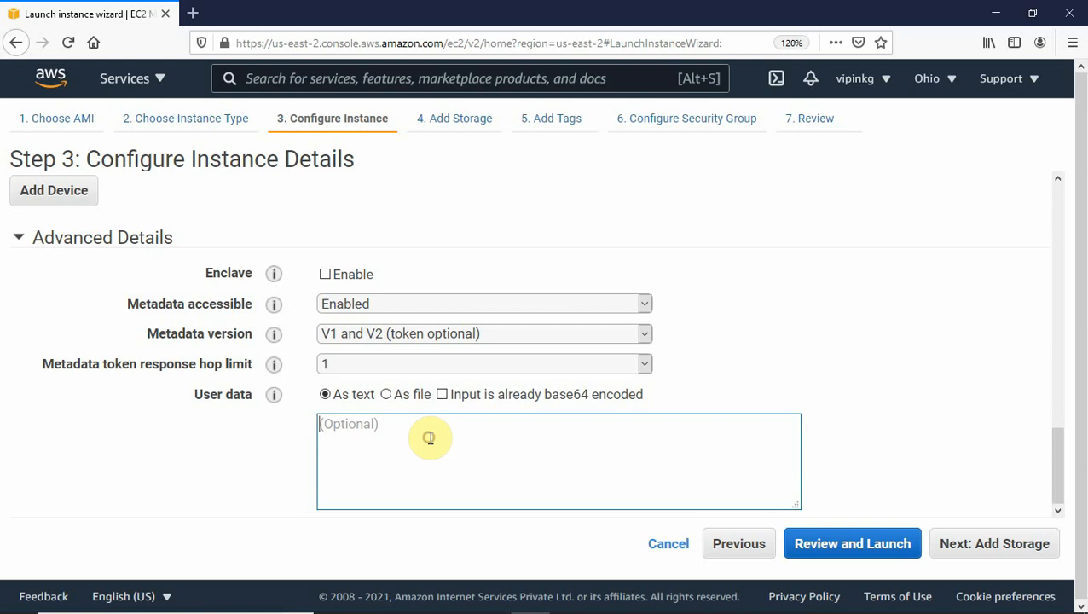
key(ctrl+v)
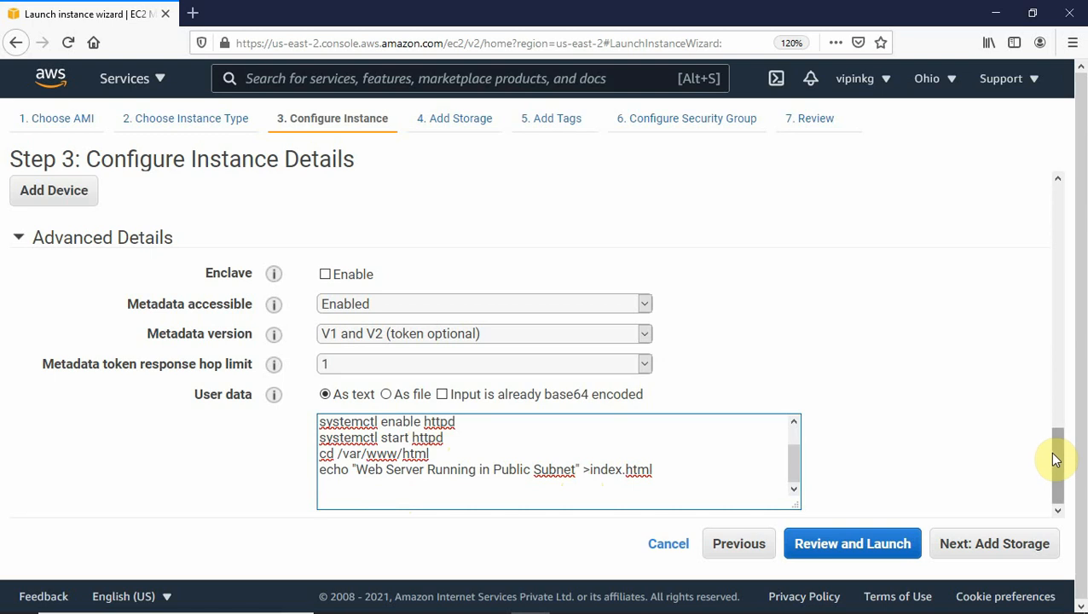
drag(1054, 459, 1070, 502)
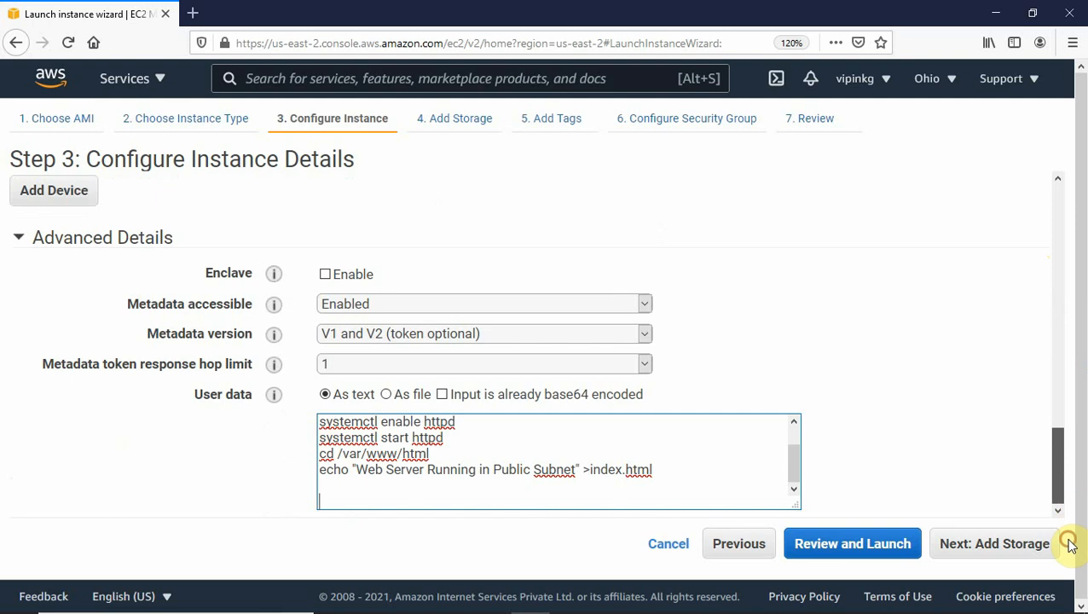
click(1011, 543)
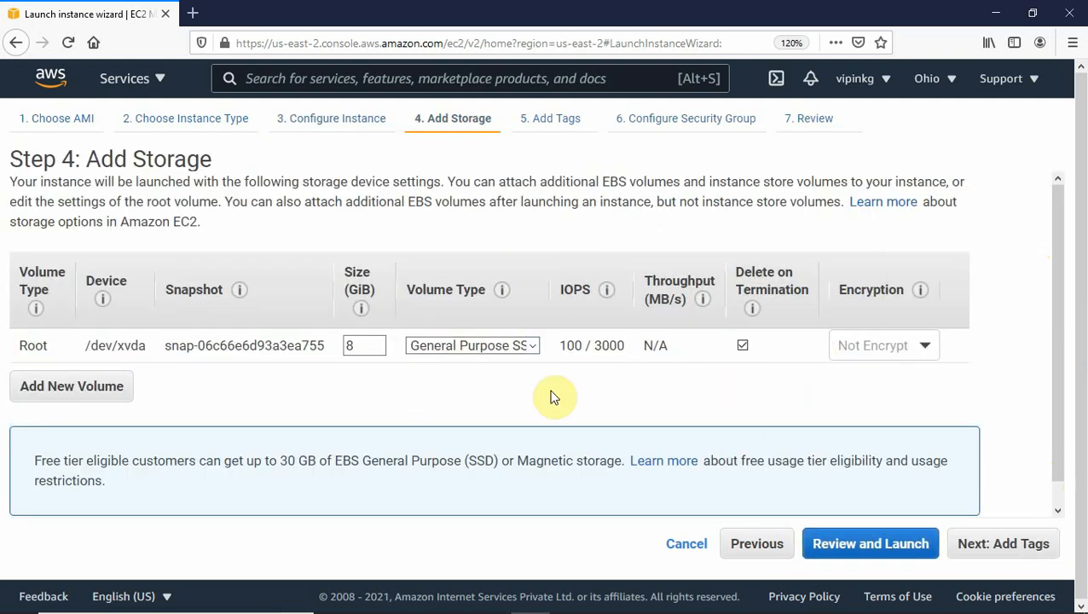
- Keep the default storage and add an instance tag with key Name and value Webserver
click(1024, 548)
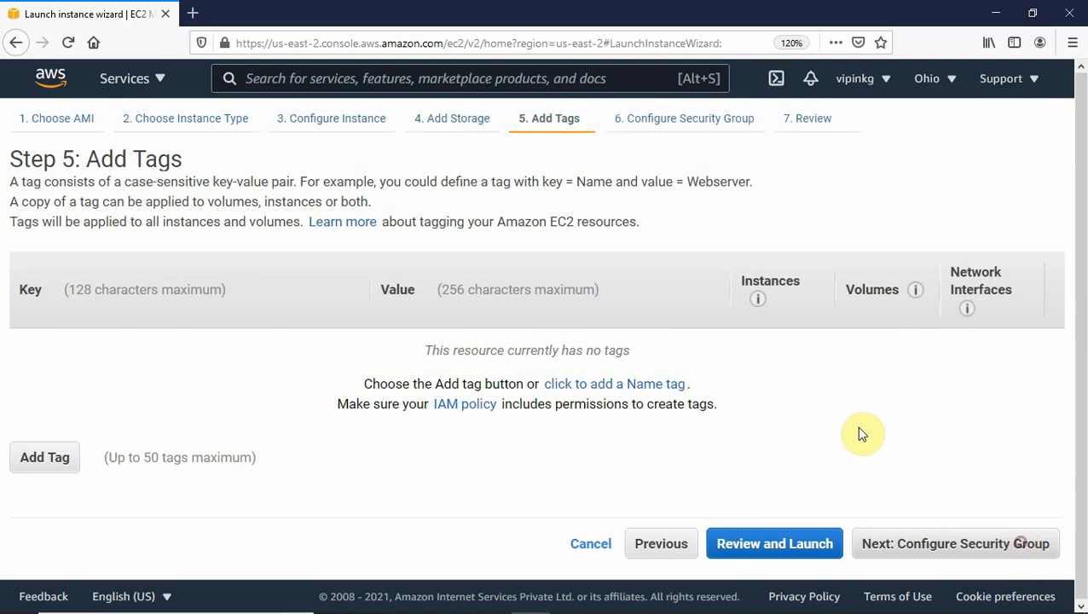
click(58, 459)
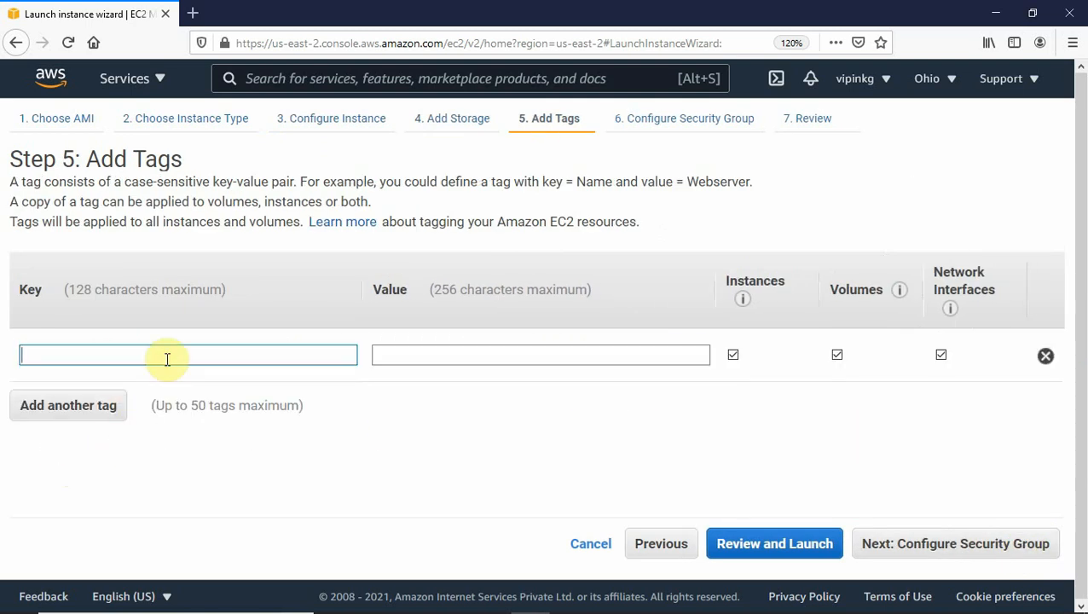
text(Name)
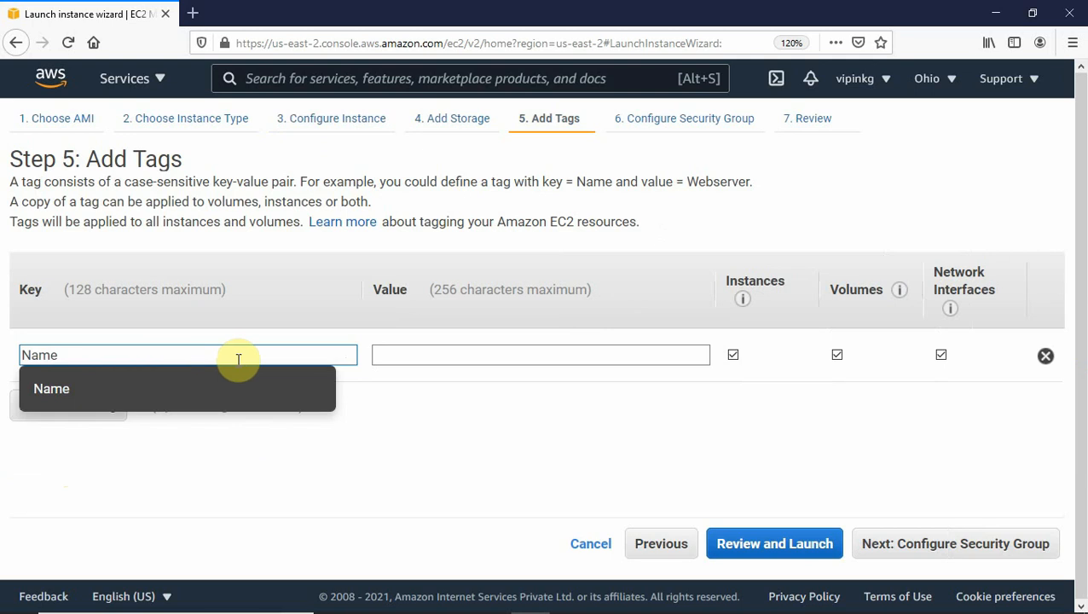
click(426, 356)
text(Web)
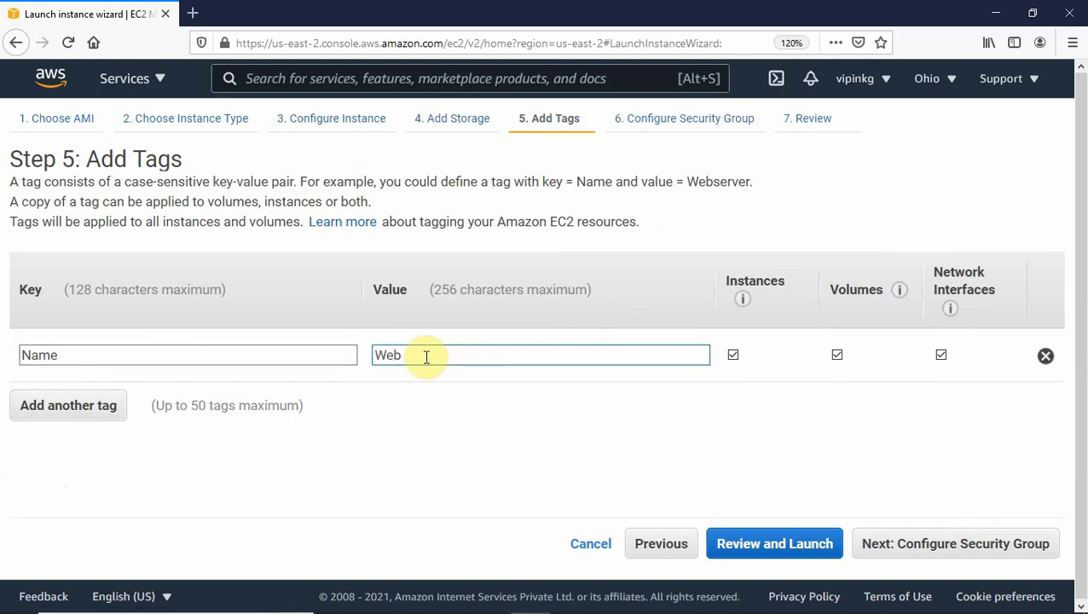
text(server)
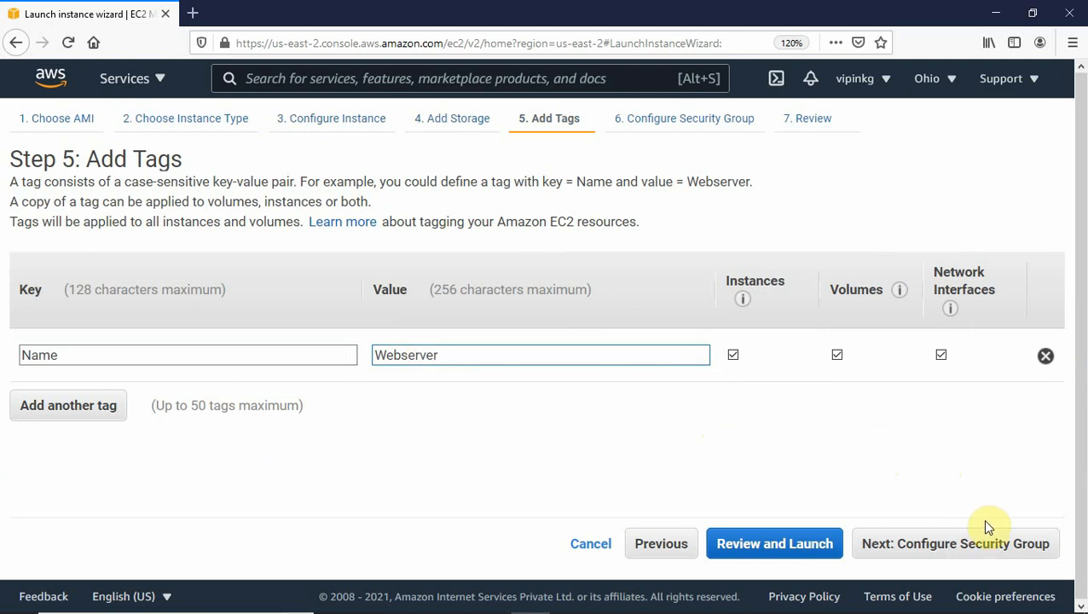
click(955, 553)
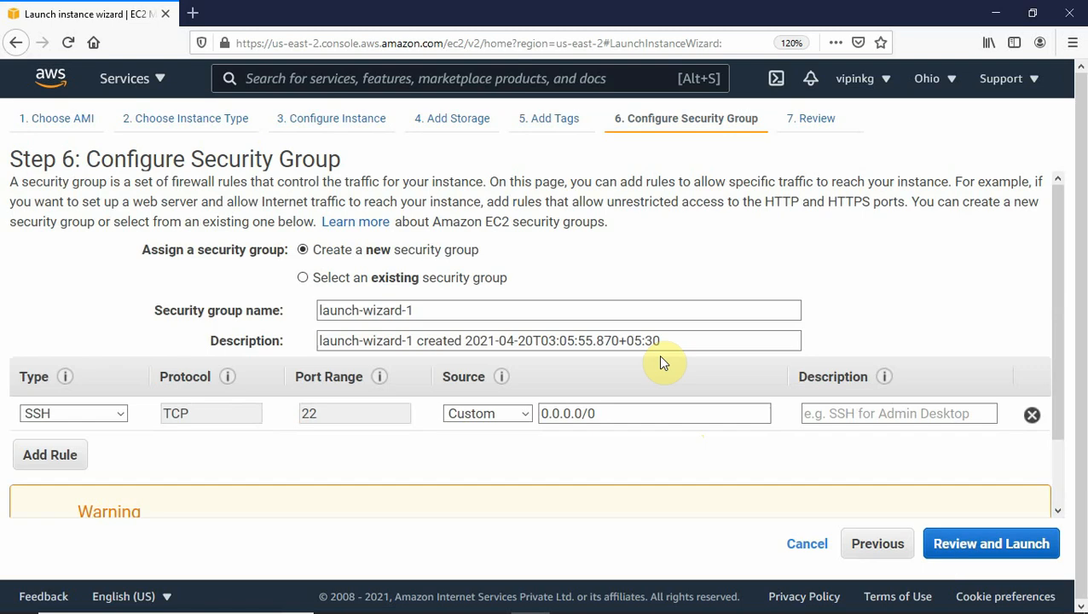
- Set both the name and the description of the new security group to web-sg
drag(416, 309, 287, 306)
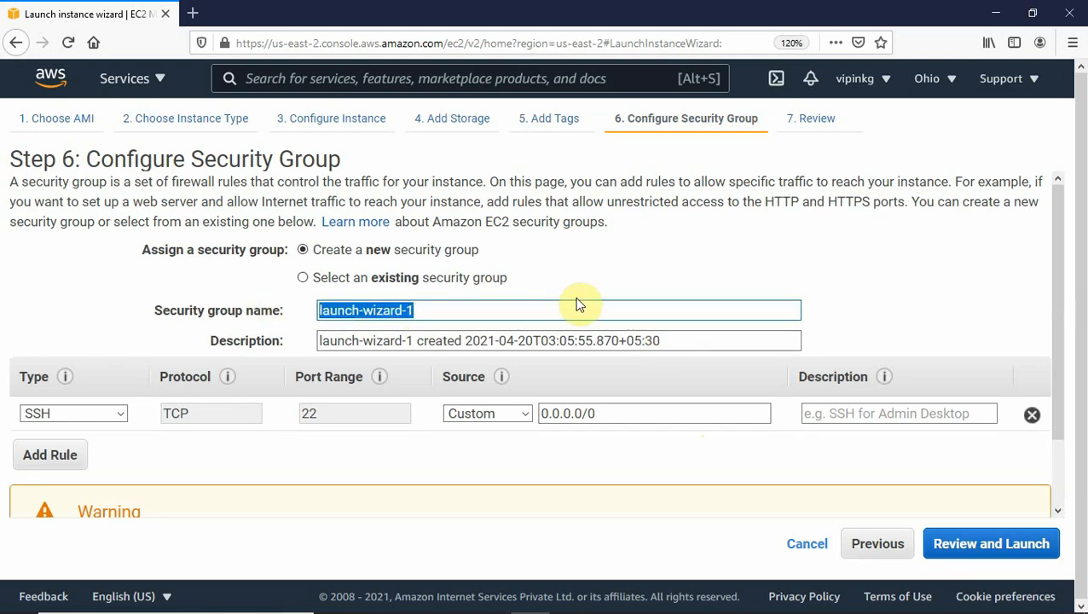
text(s)
key(BackSpace)
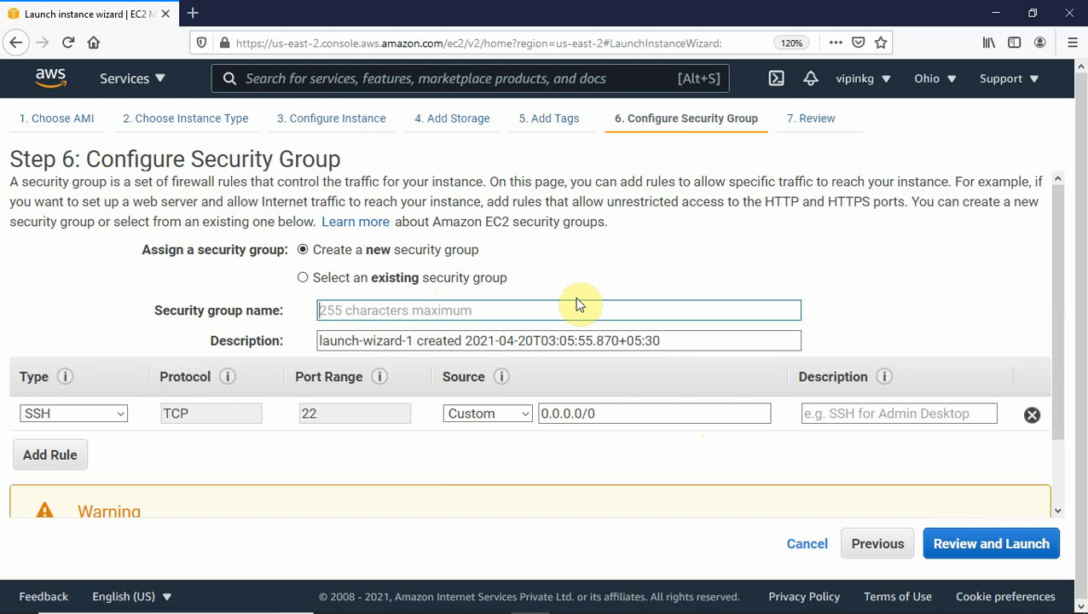
text(v)
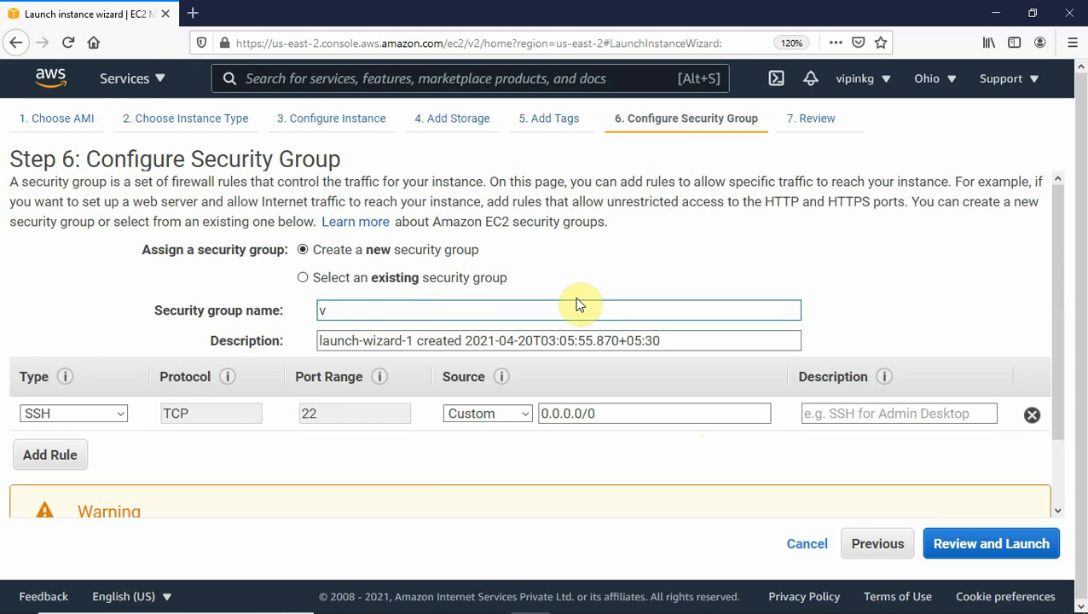
key(BackSpace)
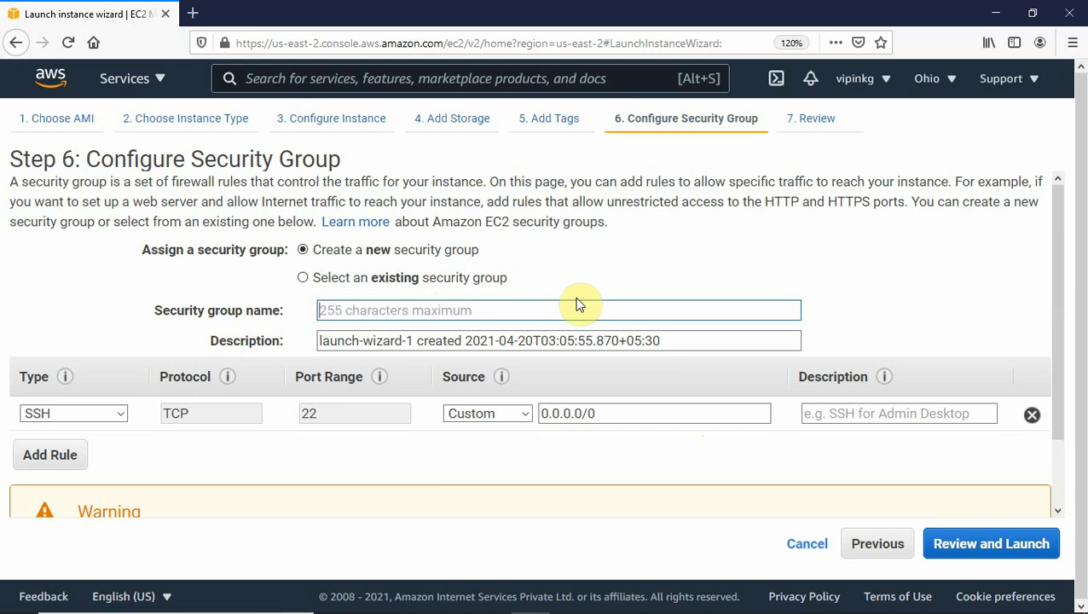
text(web-sg)
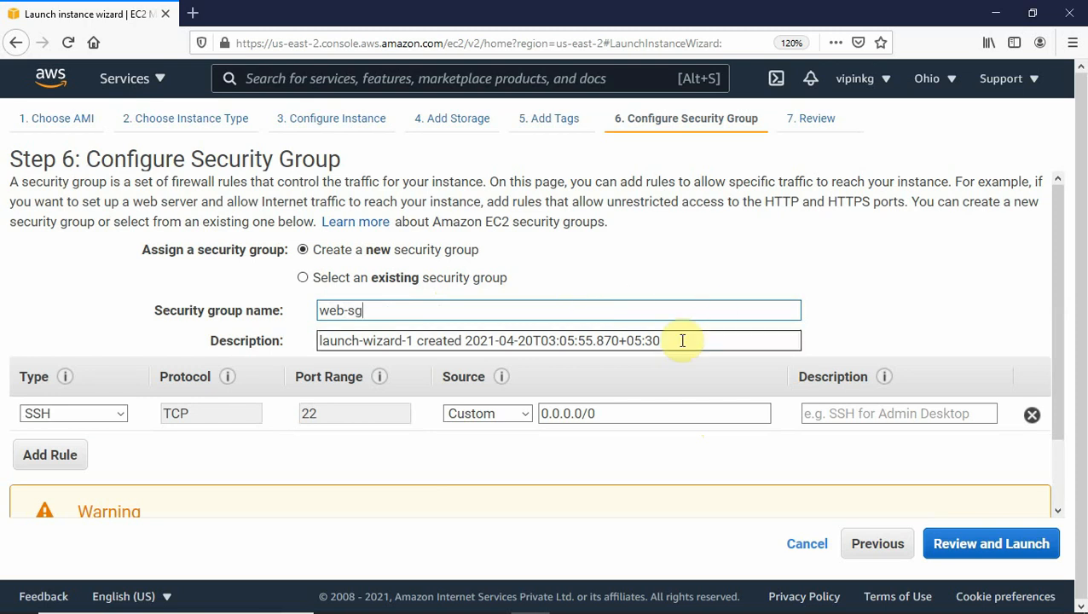
drag(687, 339, 296, 335)
text(web-sg)
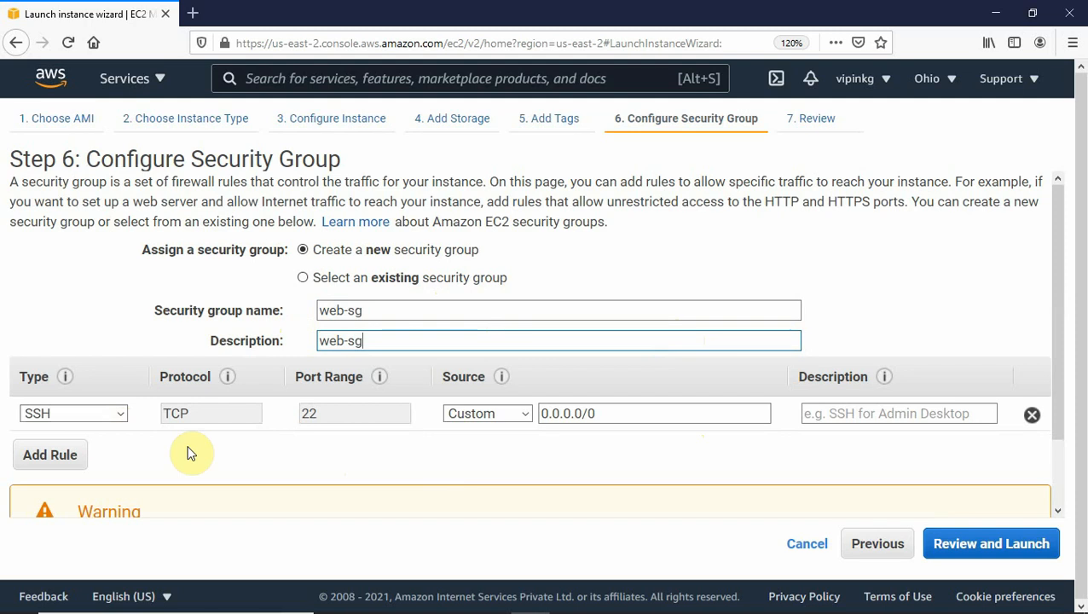
- Add an HTTP rule to the security group and proceed to the launch review
click(70, 458)
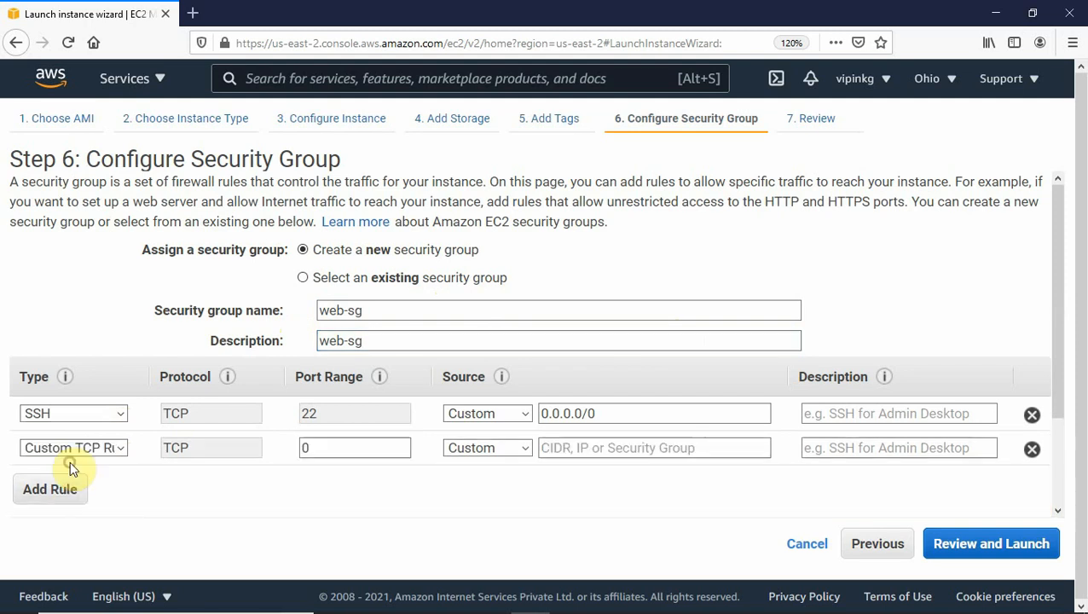
click(120, 448)
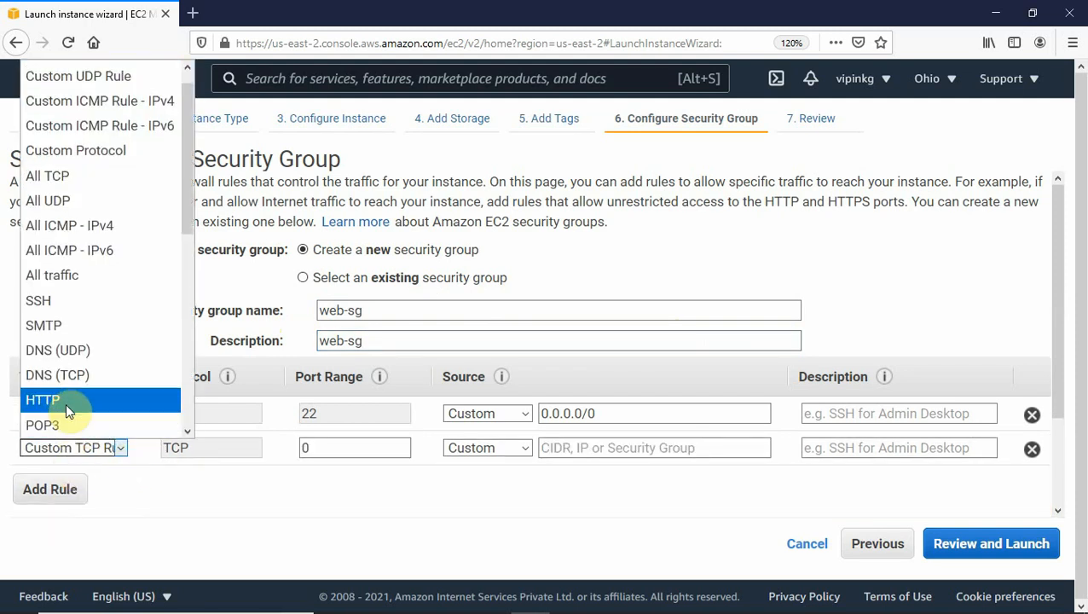
click(66, 403)
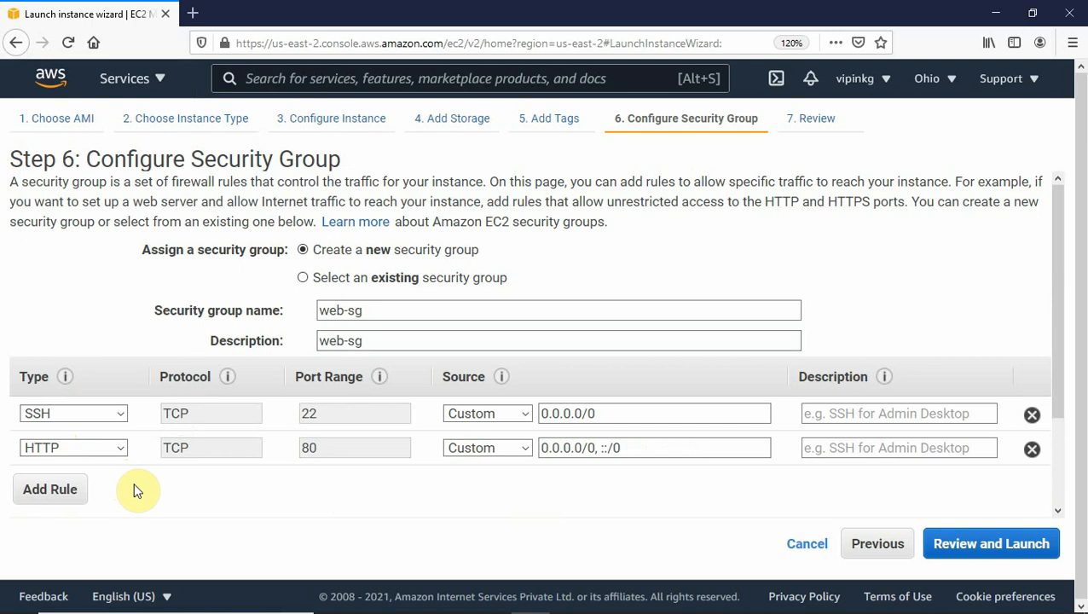
click(956, 544)
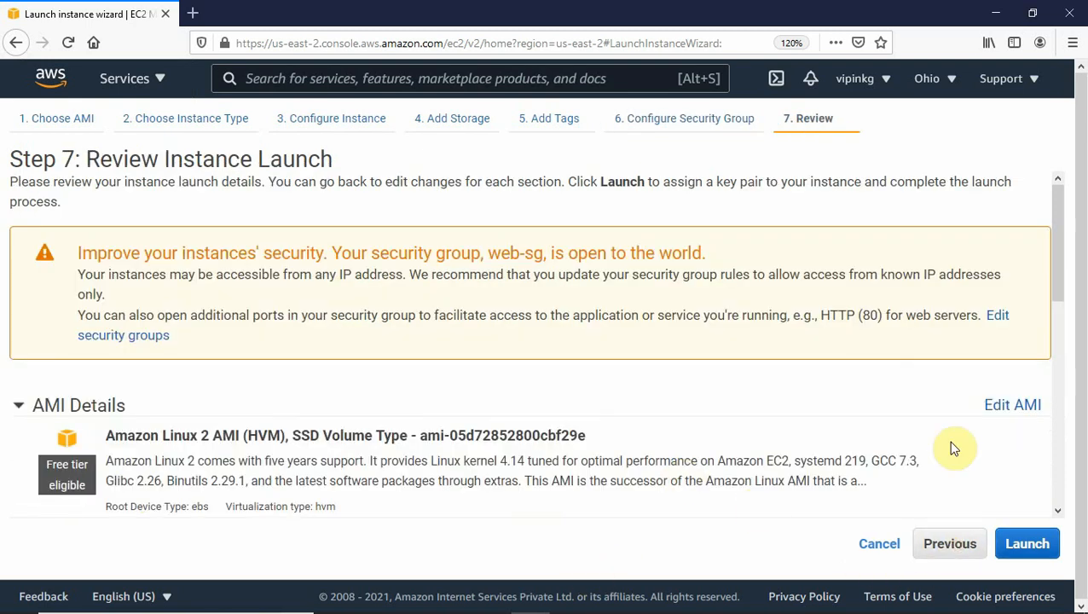
- Launch the instance with the existing key pair, acknowledging access to its private key file, and open the instances list
click(1032, 546)
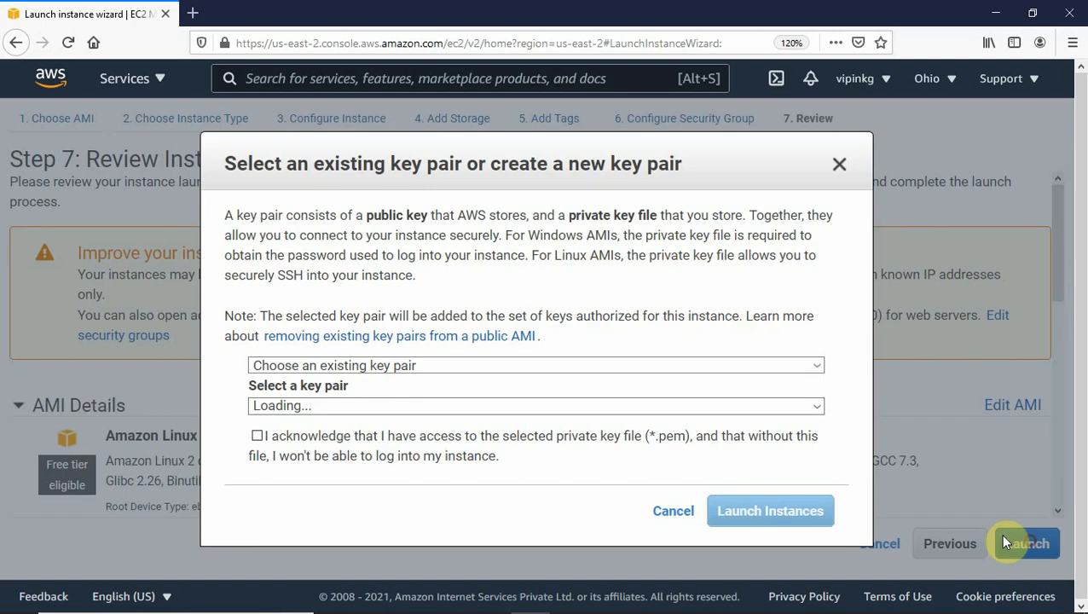
click(256, 437)
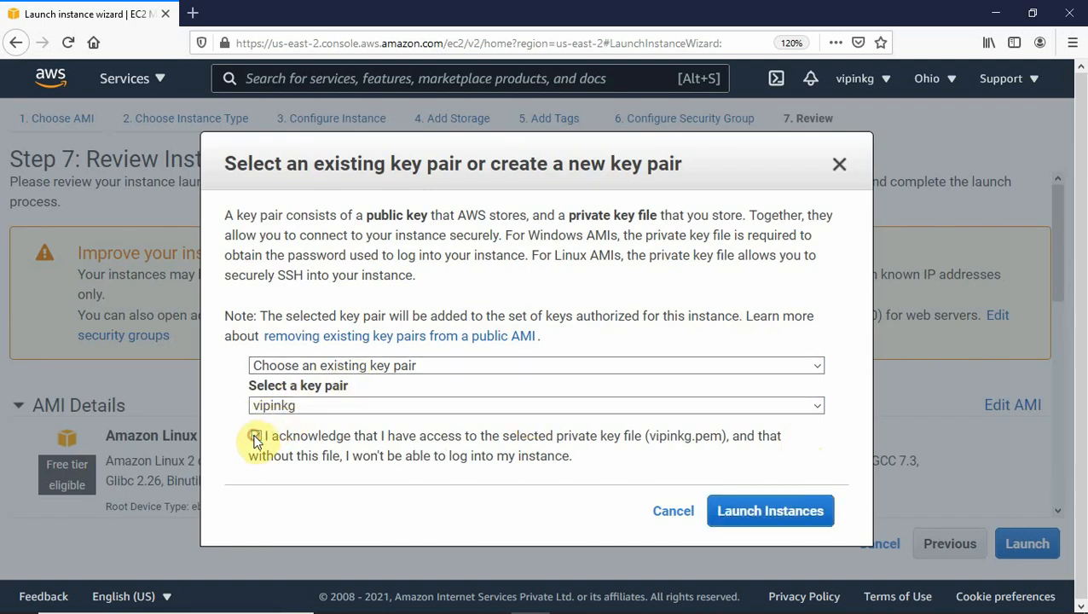
click(773, 515)
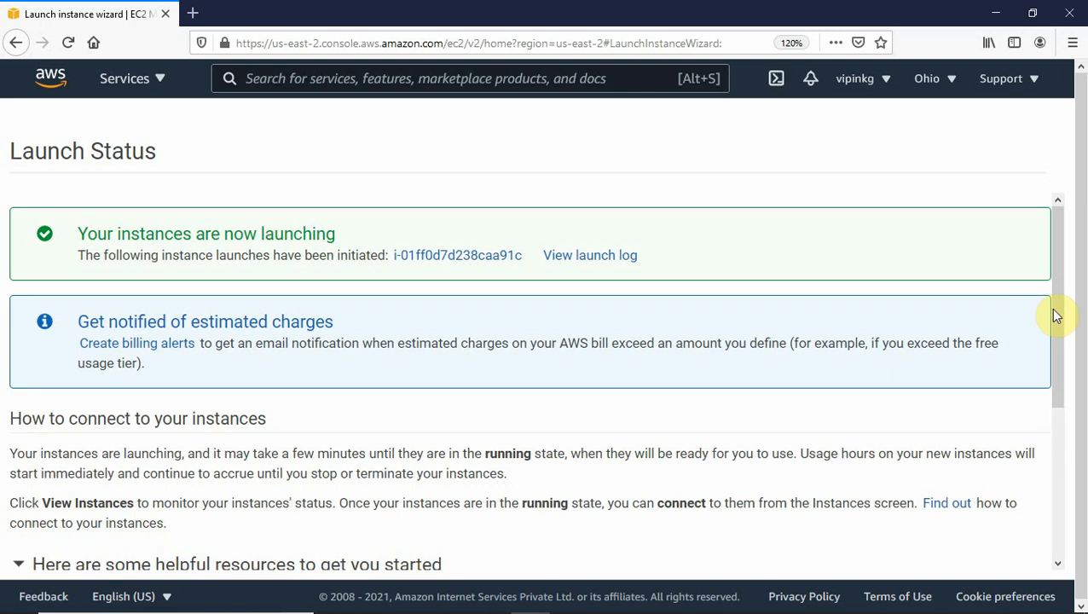
drag(1057, 310, 1064, 522)
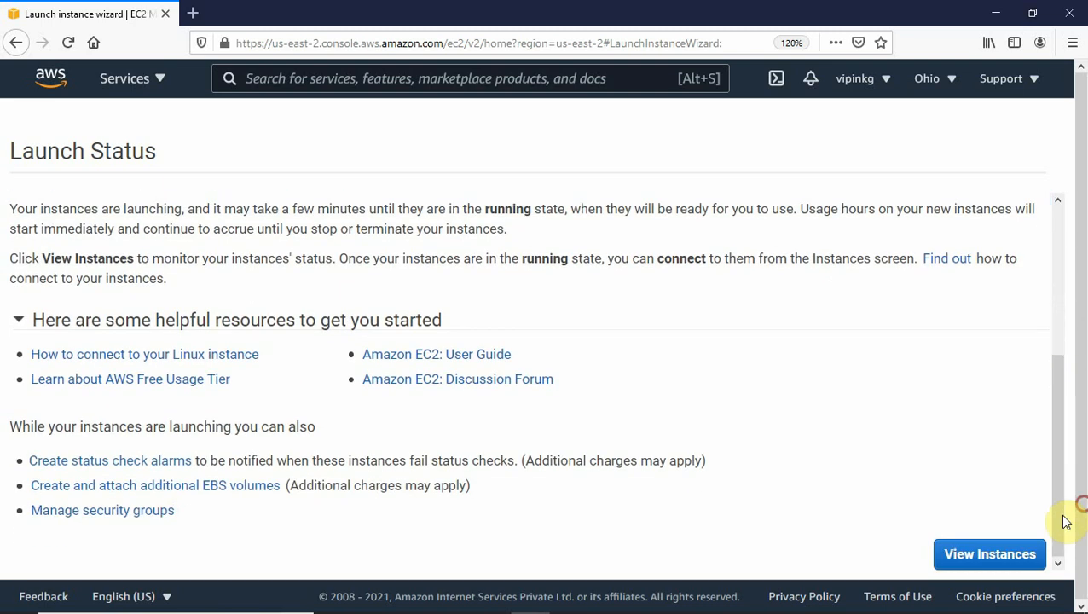
click(979, 556)
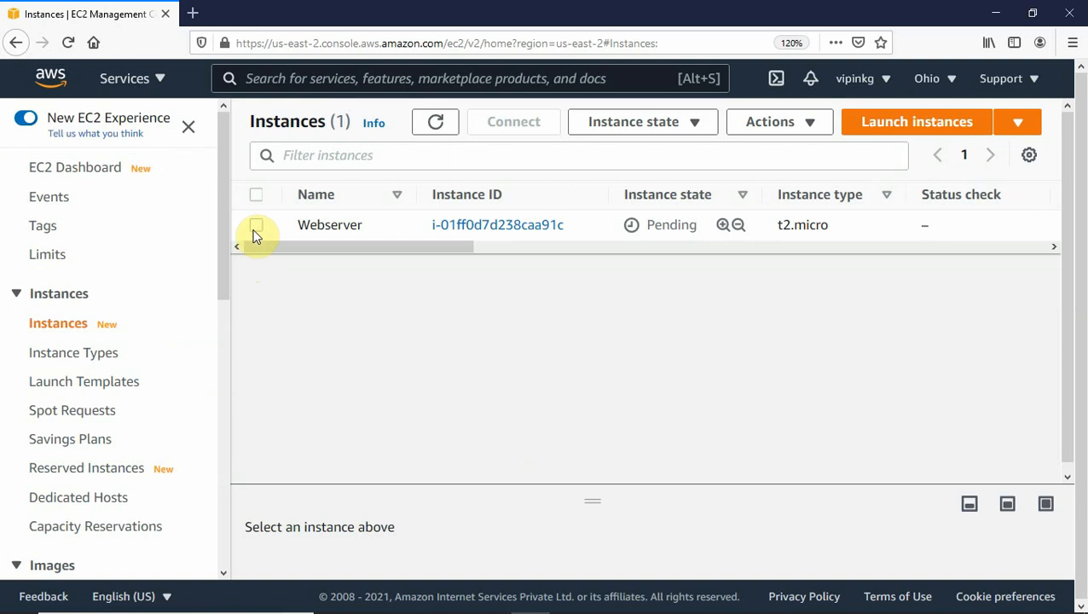
- Select the Webserver instance and enlarge its details pane to show the instance summary
click(256, 227)
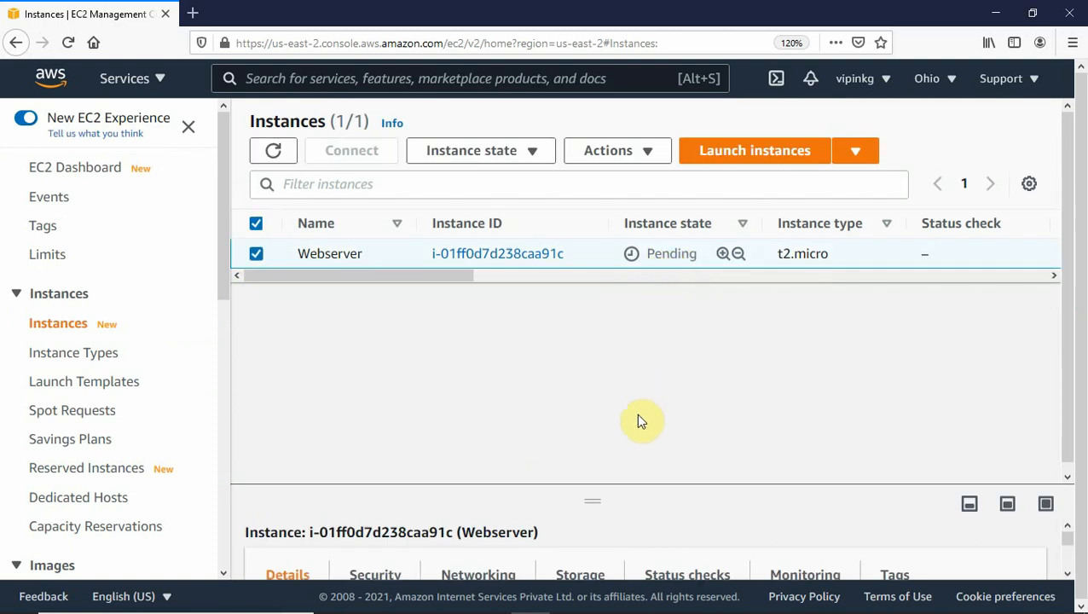
drag(591, 496, 593, 312)
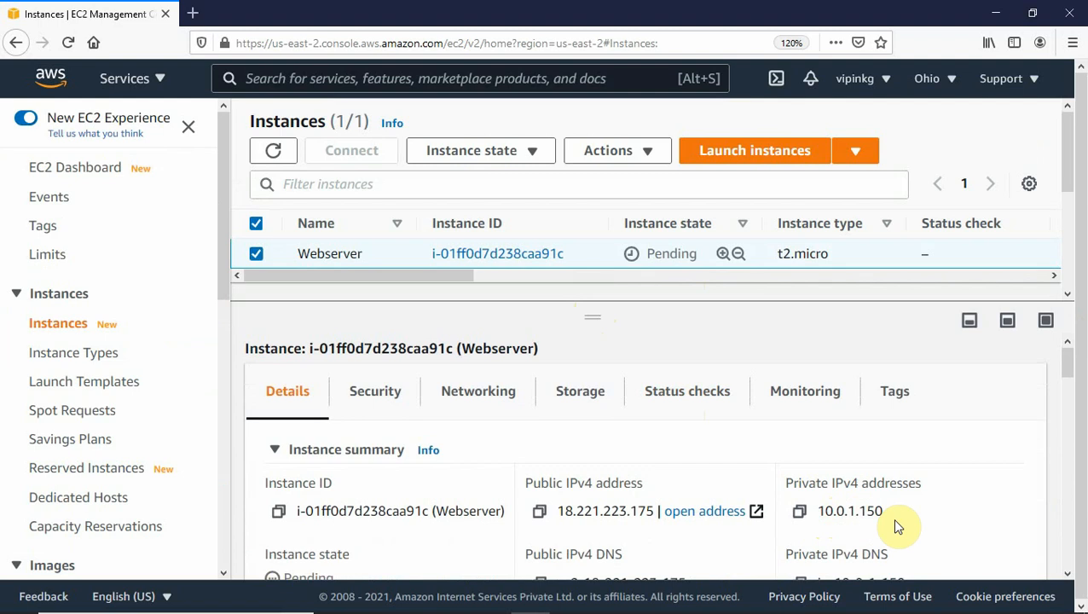
- Switch to the VPC diagram in Adobe Acrobat Reader to compare the pub1 subnet range with the instance's private IPv4 address, and return to Firefox
key(alt+Tab)
key(alt+Tab)
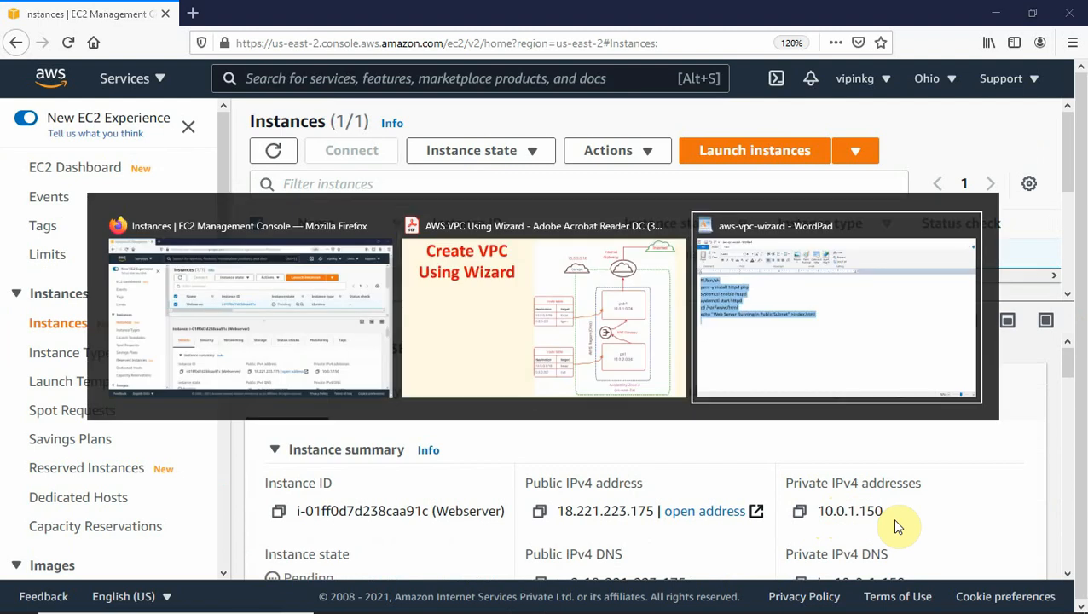
key(alt+Tab)
key(alt+Tab)
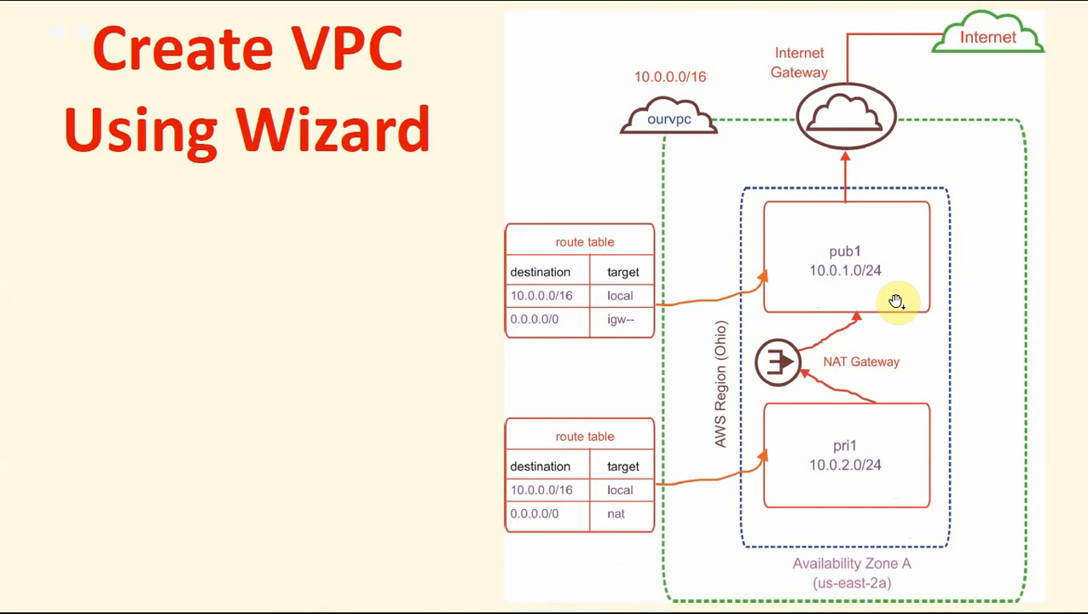
key(alt+Tab)
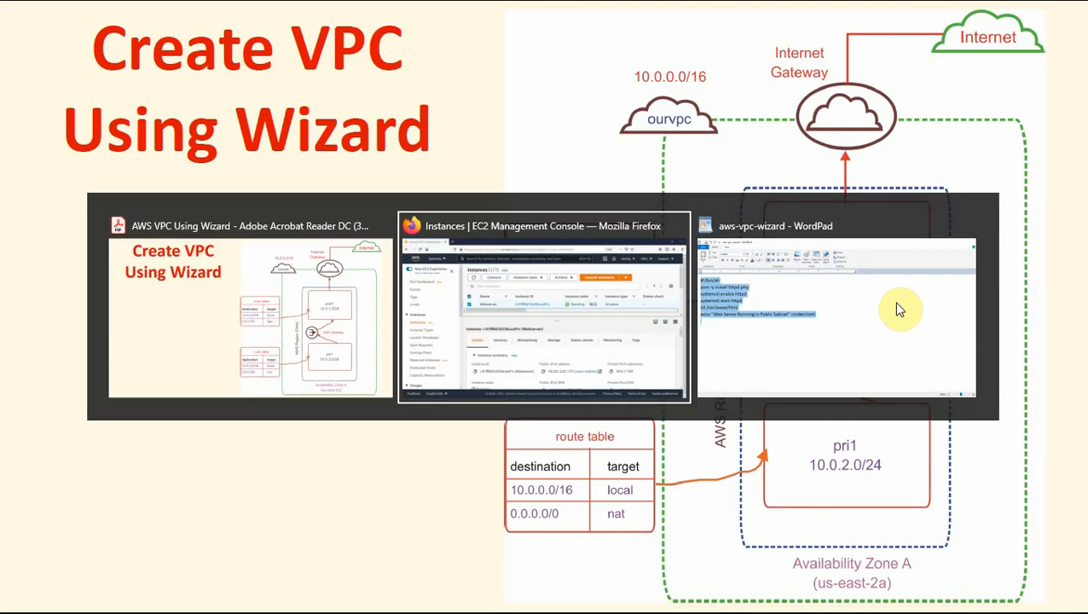
key(alt+Tab)
key(alt+Tab)
key(alt+Tab)
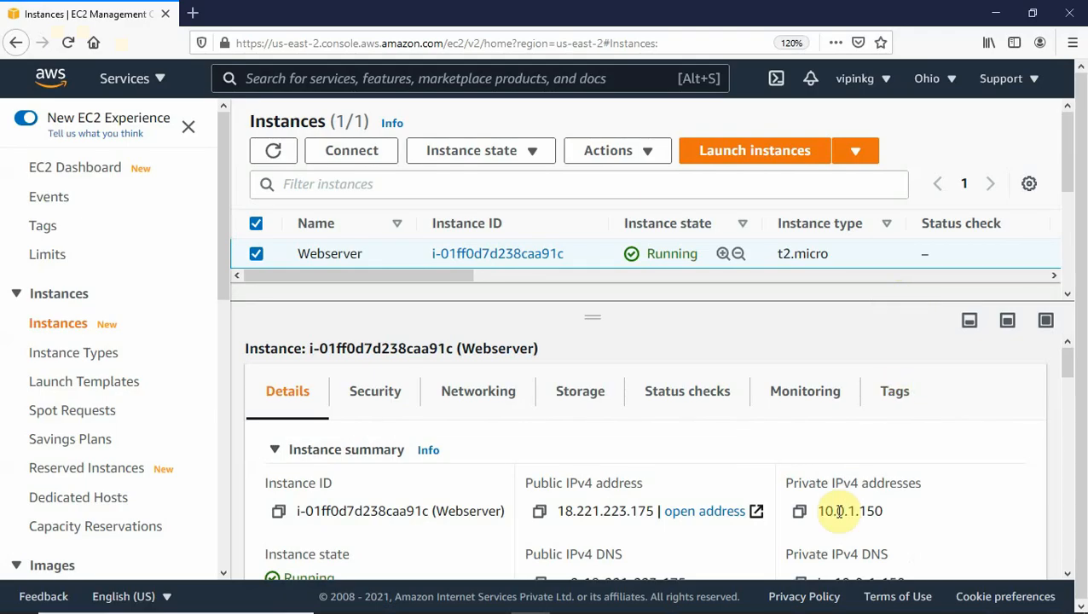
- Copy the Webserver instance's public IPv4 address and open it in a new browser tab
click(539, 514)
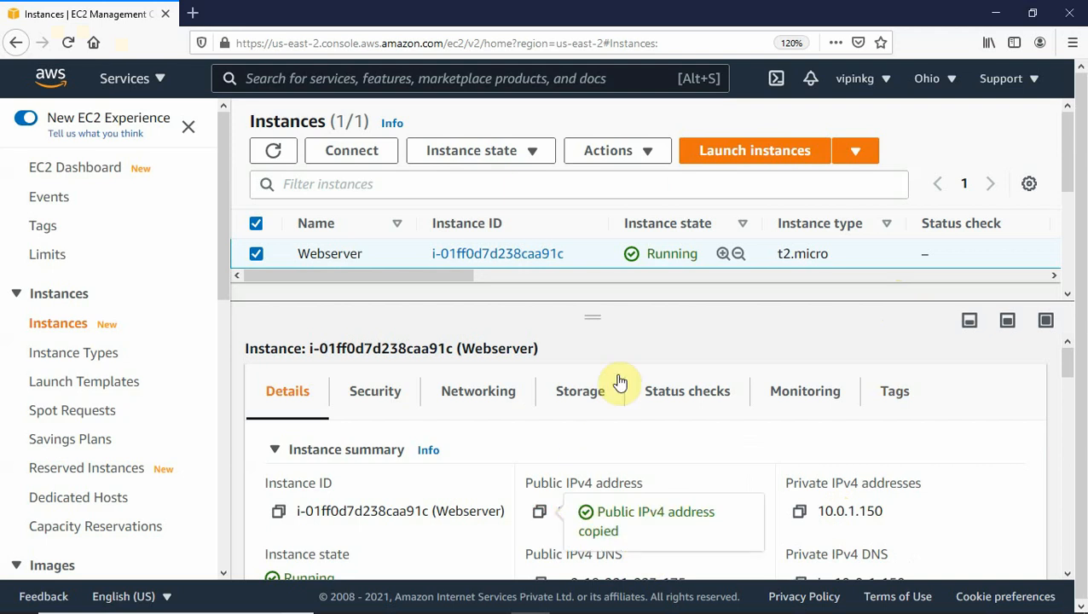
drag(446, 277, 463, 277)
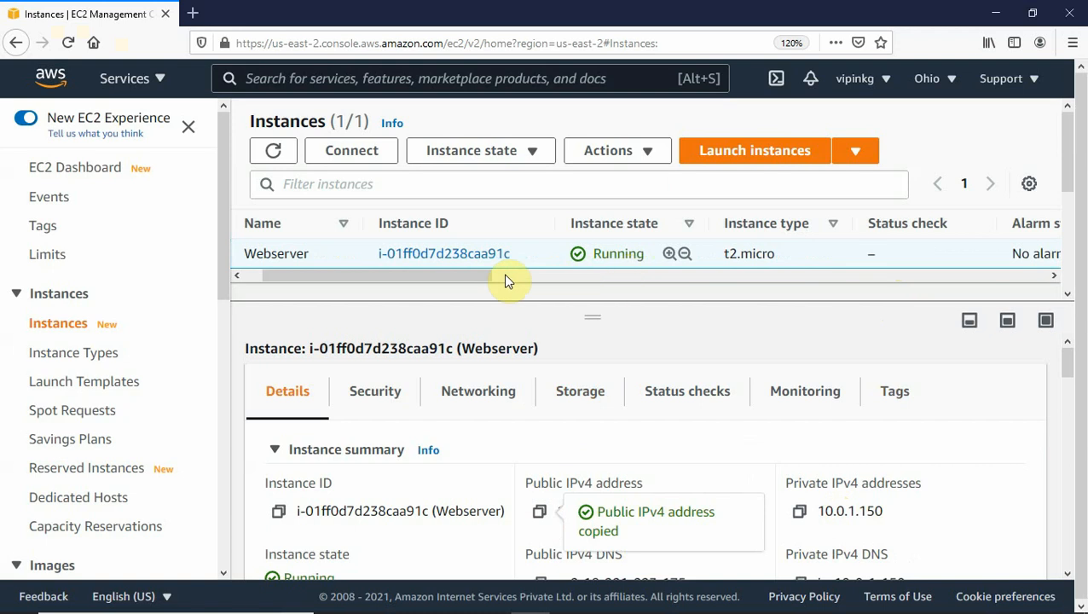
drag(476, 275, 376, 287)
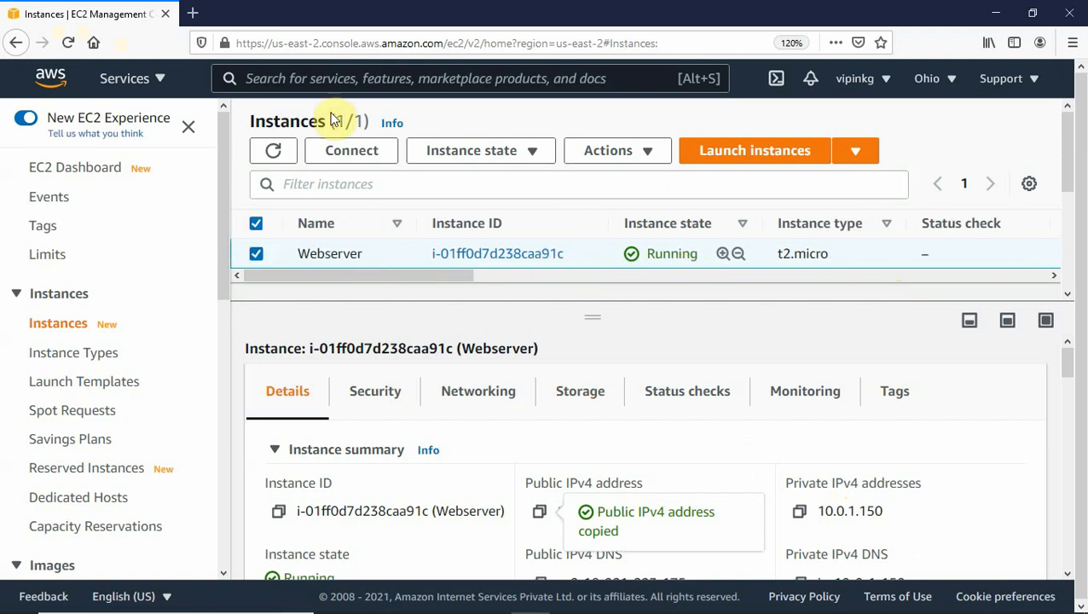
click(193, 13)
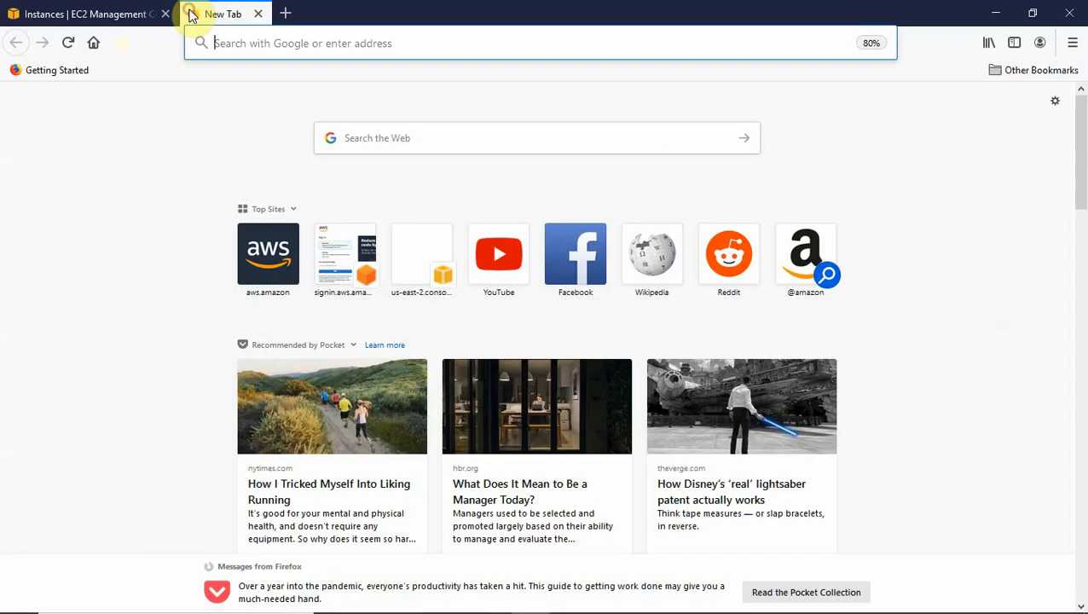
click(284, 43)
key(ctrl+v)
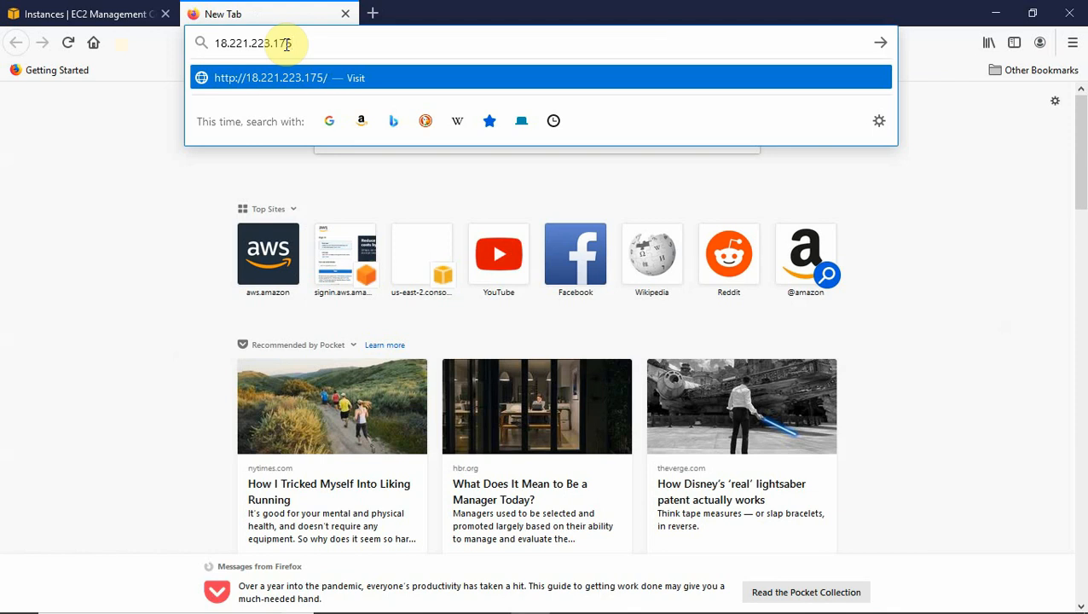
key(Return)
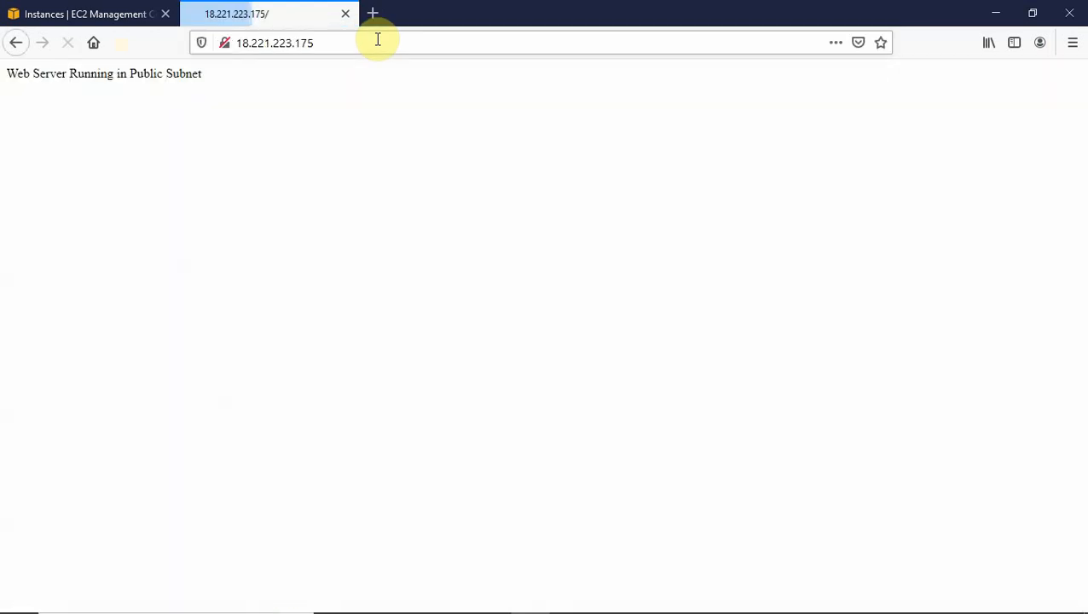
- Enlarge the web server's page to 170% and check its text and address
key(ctrl+plus)
key(ctrl+plus)
key(ctrl+plus)
key(ctrl+plus)
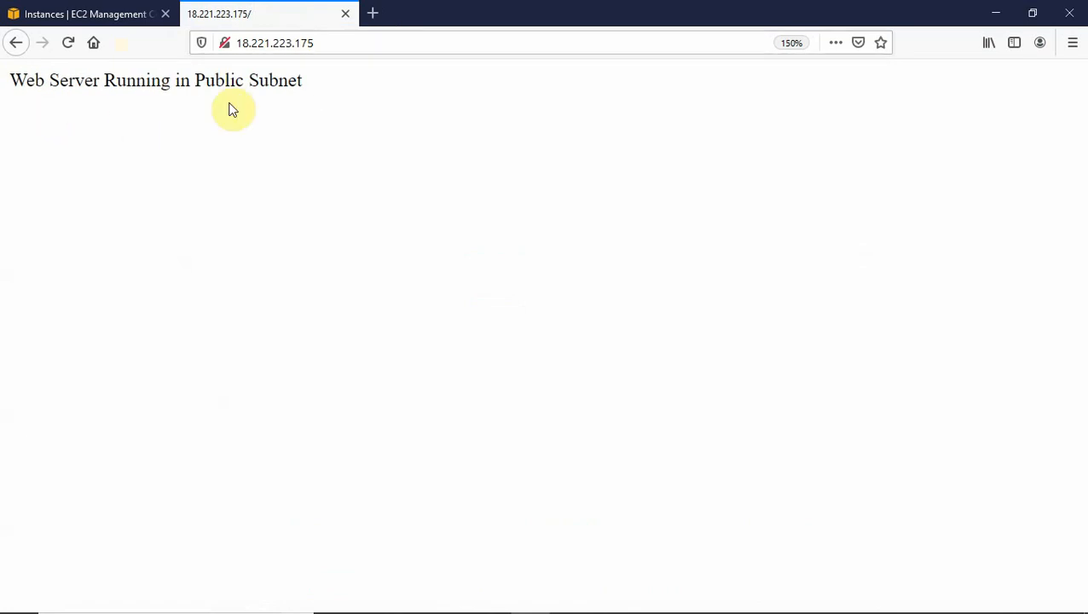
click(337, 41)
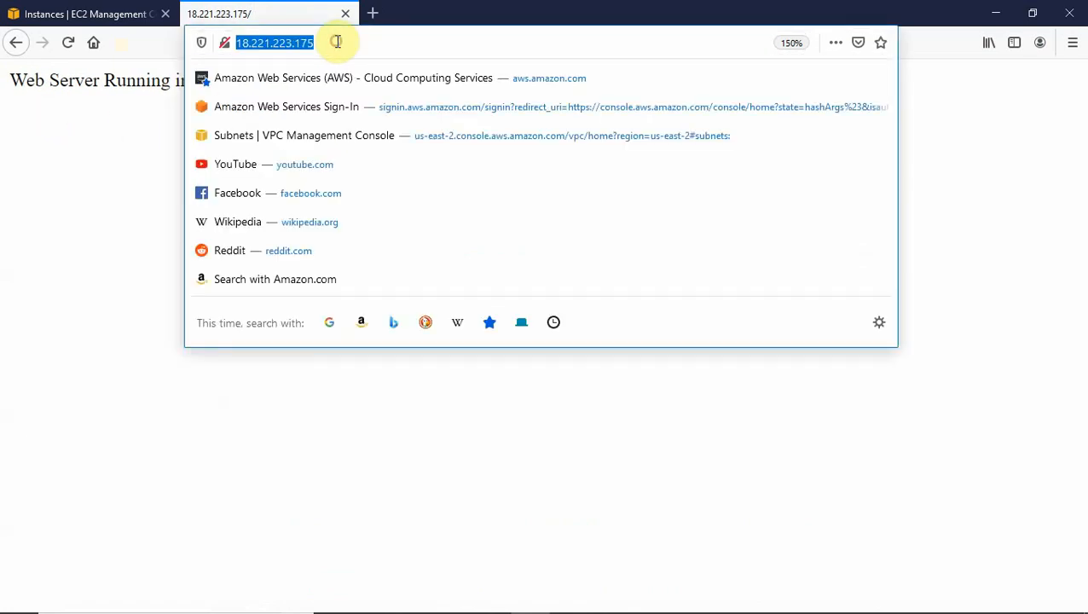
key(ctrl+plus)
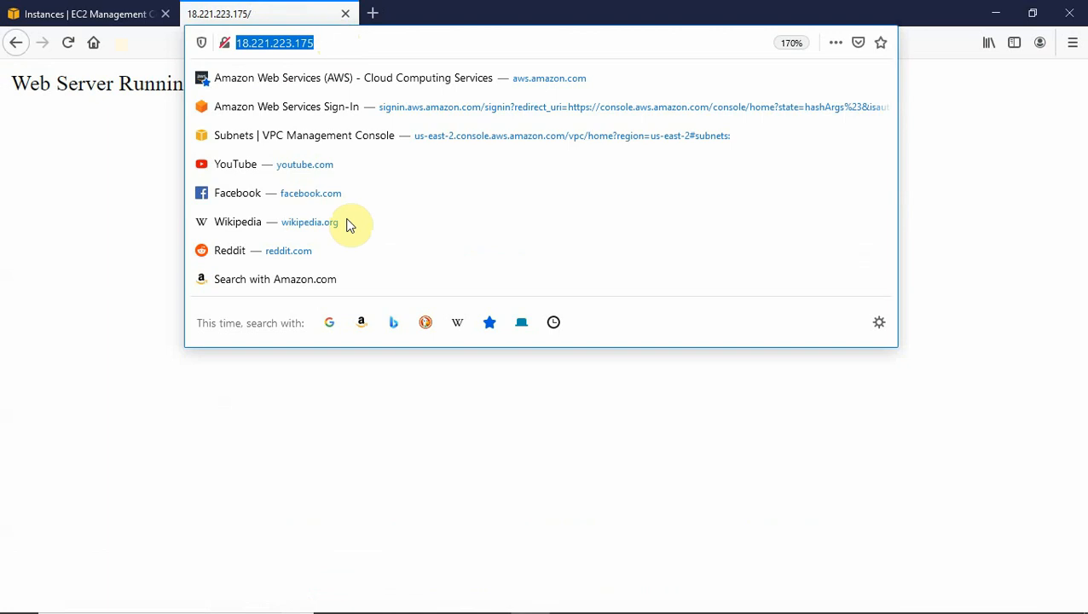
click(374, 419)
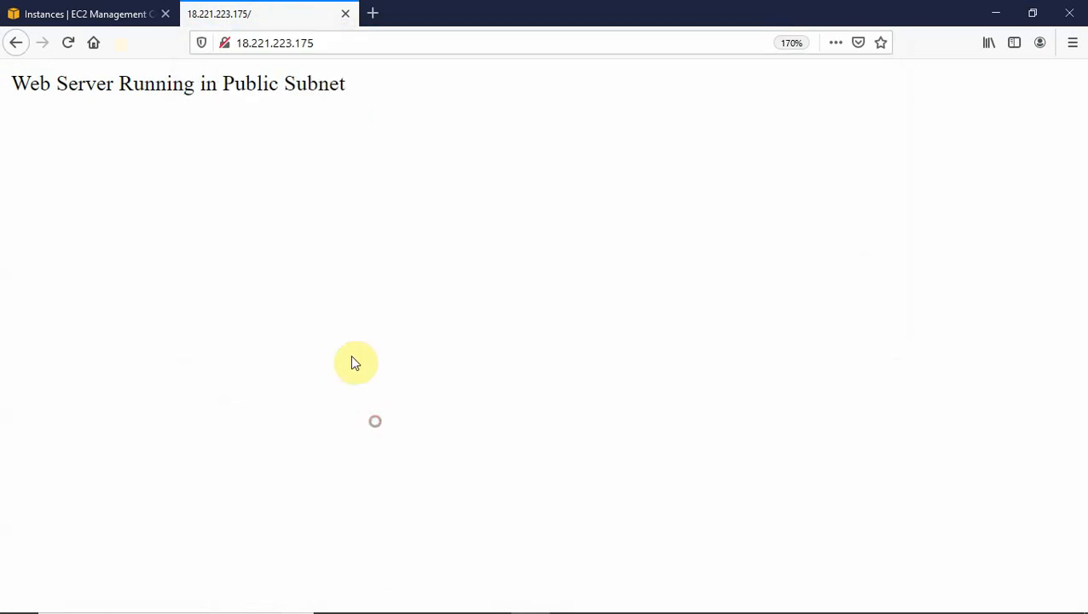
- Return to the Webserver instance's details in the EC2 console and bring up the overview of open windows
click(128, 19)
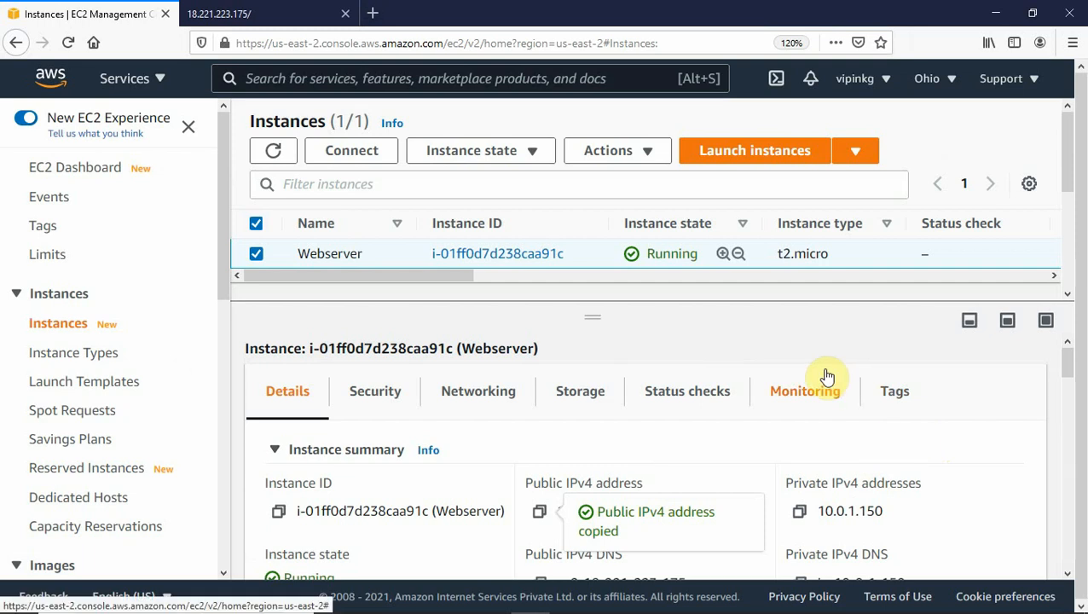
key(alt+Tab)
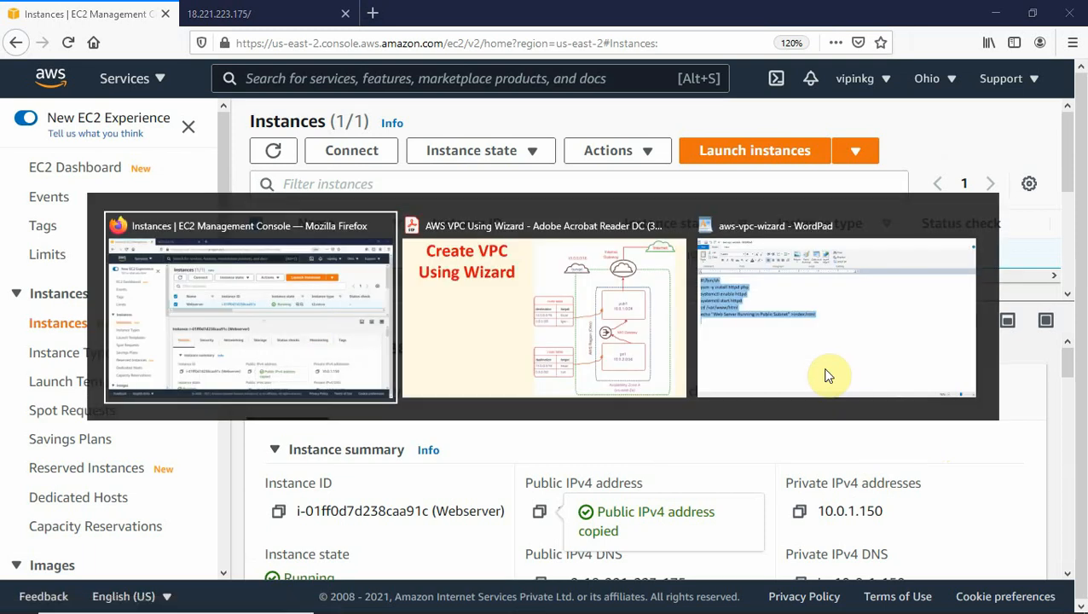